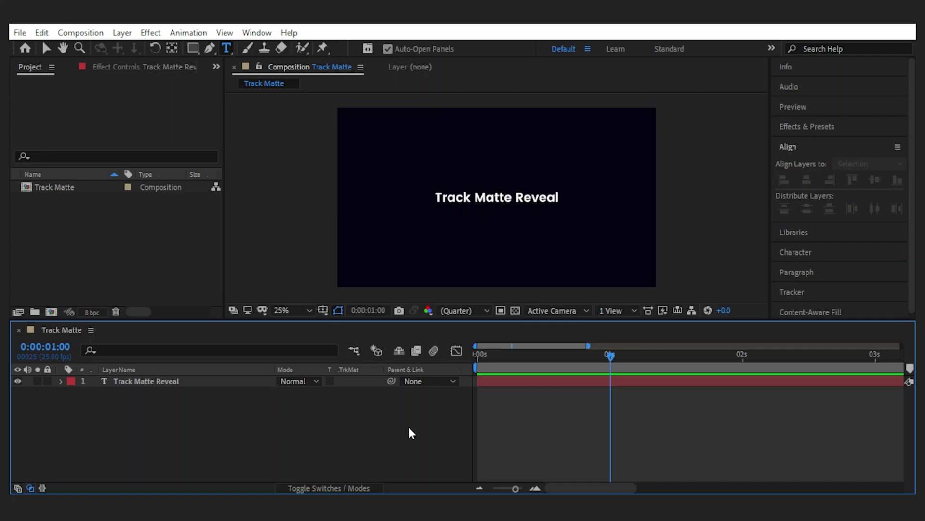
# Step: Keyframe the title's Position from 960,722 at 0s up to 960,540 at 1s
pyautogui.hotkey('ctrl', 'a')
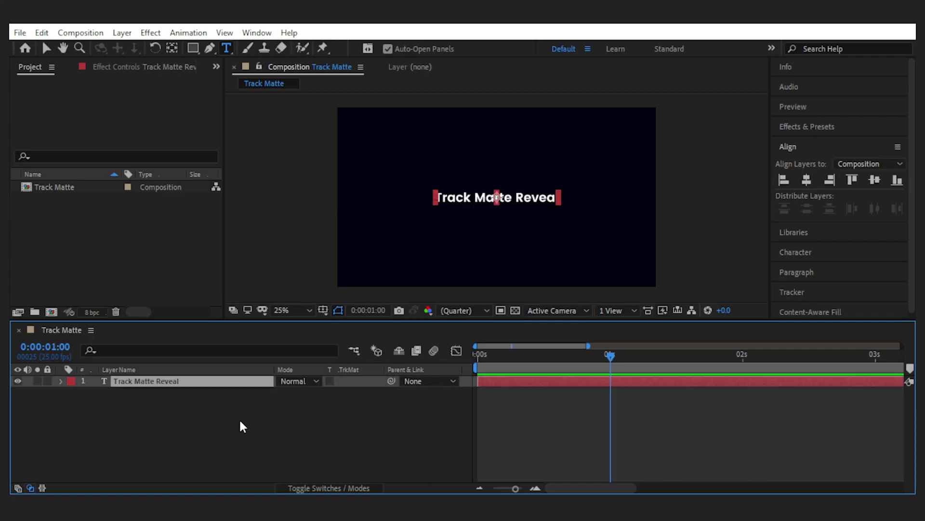
pyautogui.press('p')
pyautogui.click(94, 392)
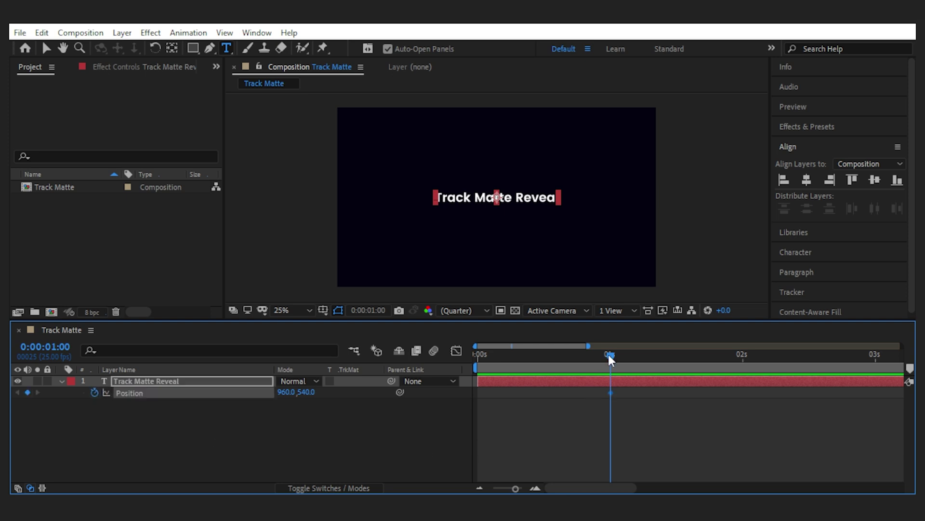
pyautogui.moveTo(608, 354); pyautogui.dragTo(461, 360)
pyautogui.moveTo(303, 394); pyautogui.dragTo(418, 400)
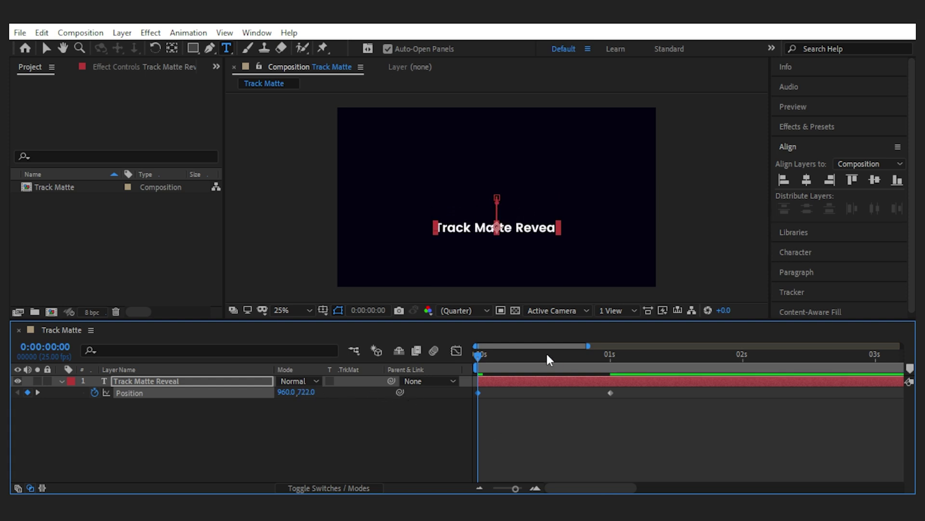
pyautogui.moveTo(479, 354); pyautogui.dragTo(614, 369)
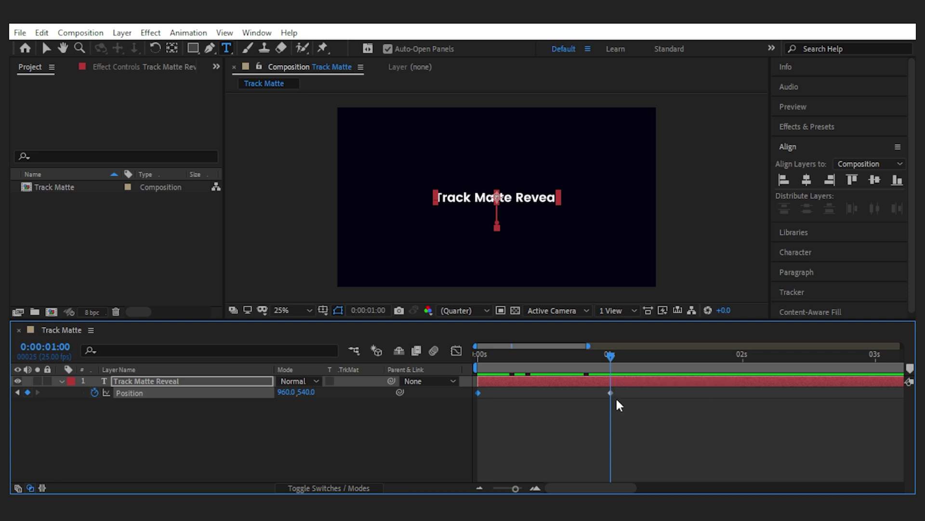
pyautogui.click(430, 429)
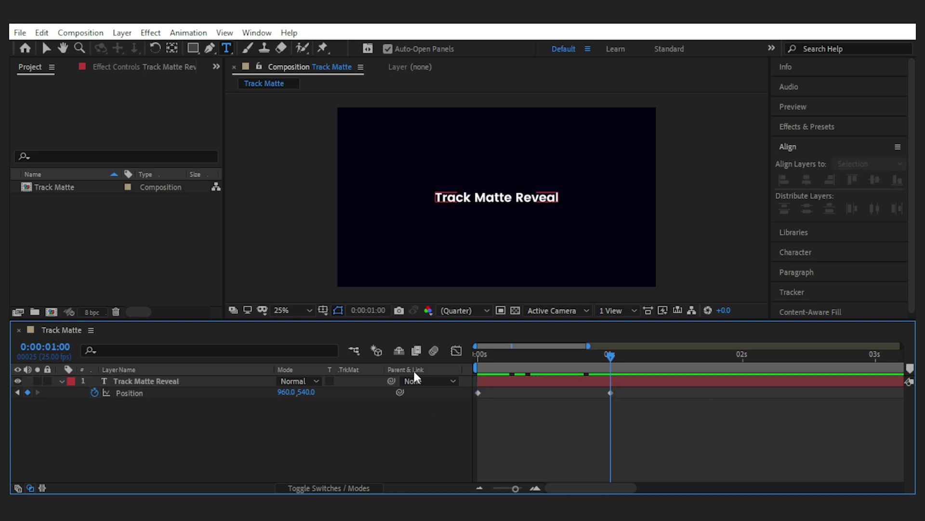
# Step: Draw a rectangle shape layer, Shape Layer 1, covering the title text
pyautogui.click(192, 52)
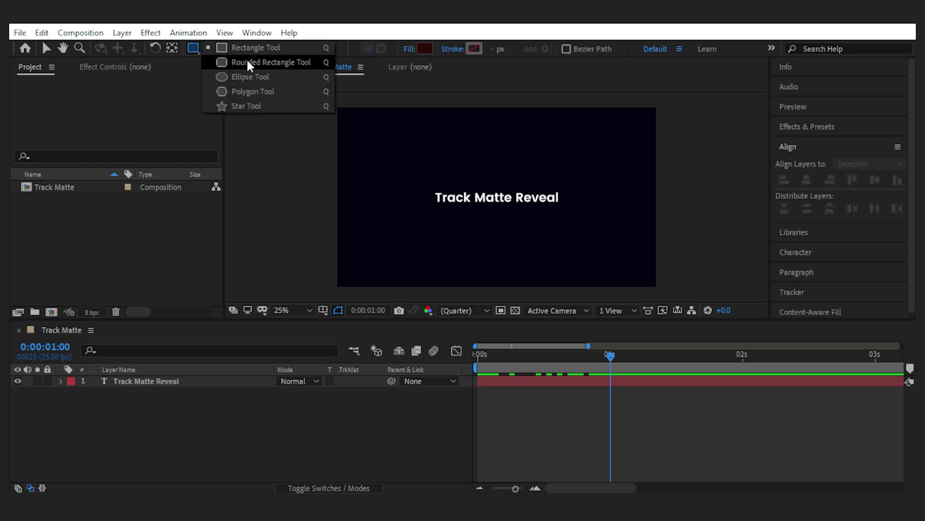
pyautogui.click(246, 58)
pyautogui.click(421, 178)
pyautogui.moveTo(421, 179); pyautogui.dragTo(574, 215)
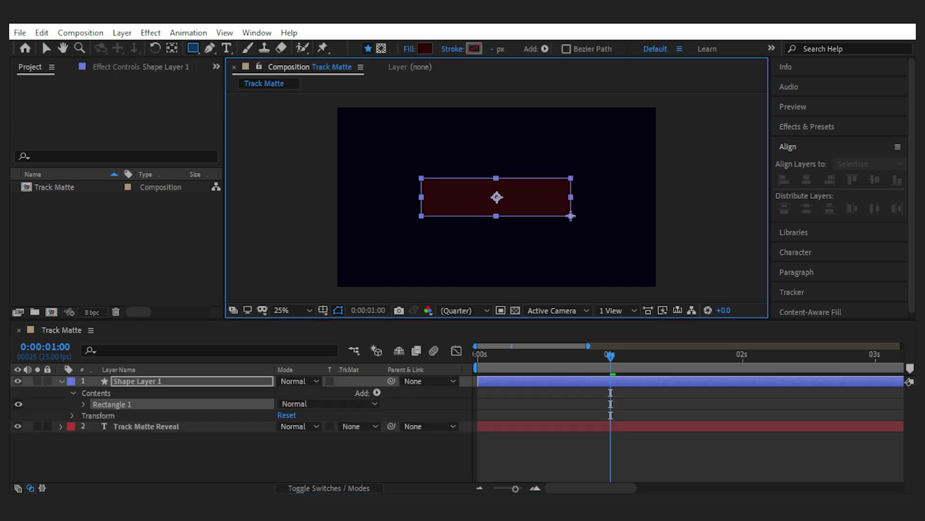
pyautogui.click(61, 380)
pyautogui.click(17, 381)
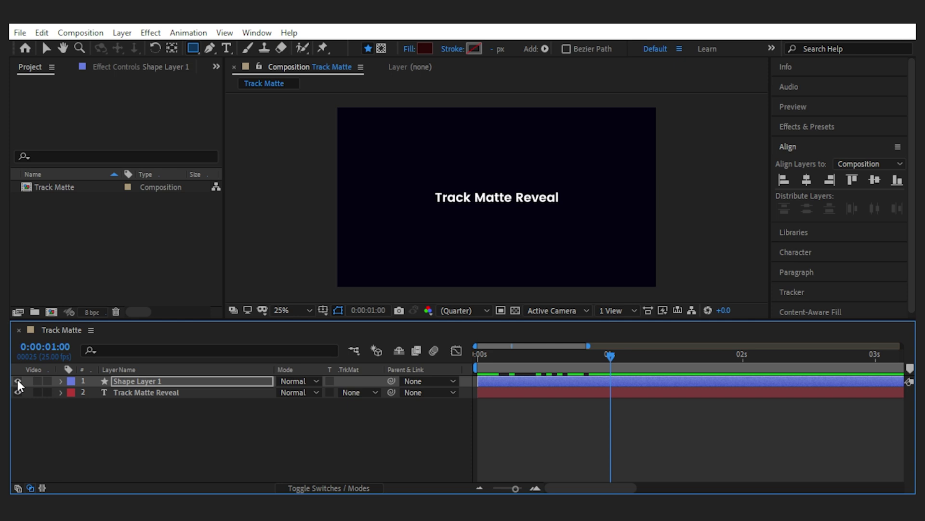
pyautogui.click(17, 381)
pyautogui.moveTo(611, 355)
pyautogui.mouseDown()
pyautogui.moveTo(461, 356)
pyautogui.moveTo(577, 365)
pyautogui.moveTo(610, 356)
pyautogui.mouseUp()
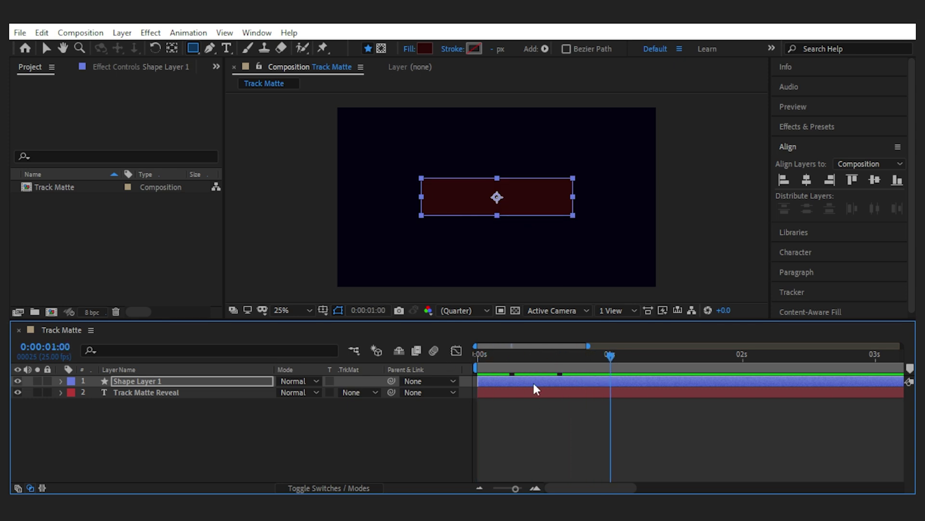
pyautogui.click(363, 421)
# Step: Set the title layer's TrkMat to Alpha Matte "Shape Layer 1"
pyautogui.click(335, 484)
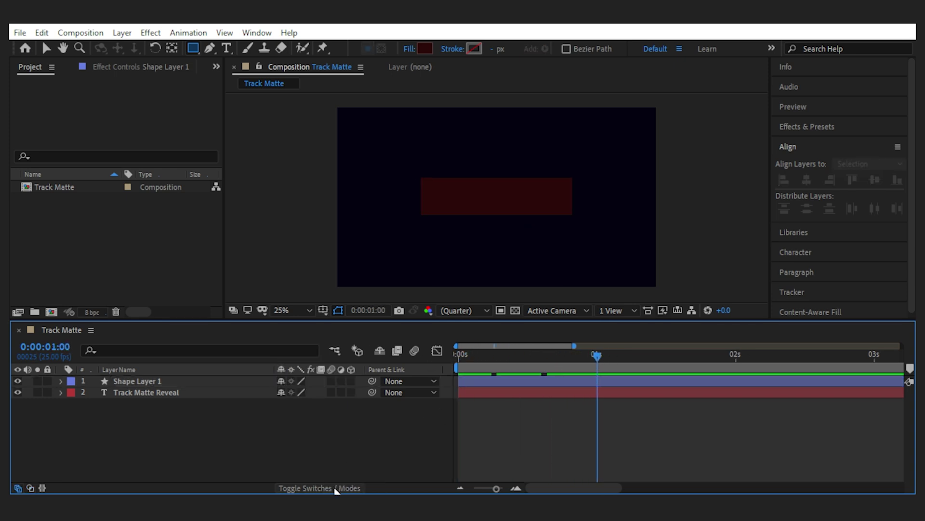
pyautogui.click(320, 483)
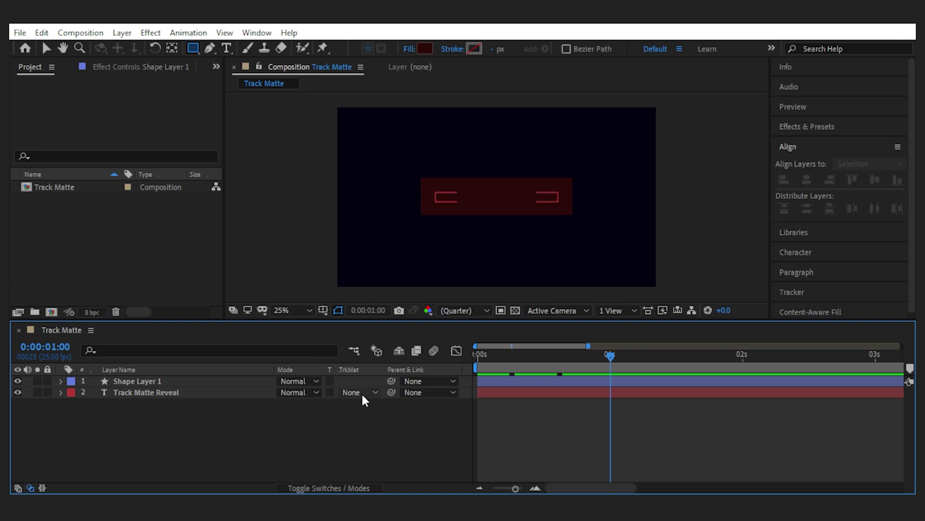
pyautogui.click(374, 389)
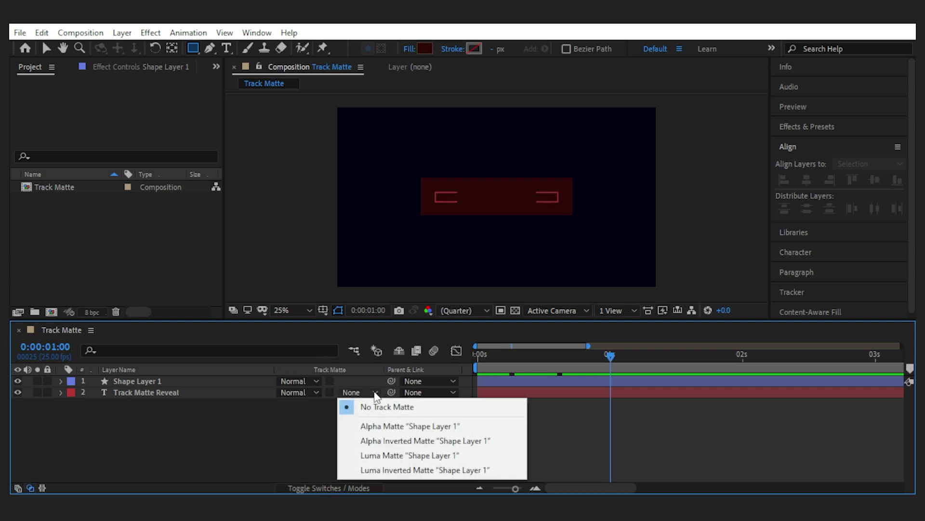
pyautogui.click(381, 426)
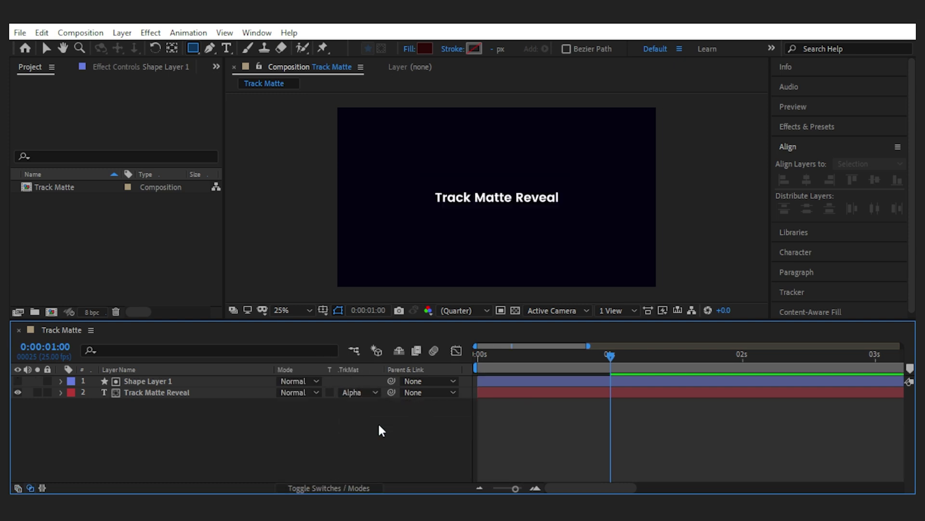
# Step: Apply Easy Ease to both of the title's Position keyframes
pyautogui.moveTo(611, 358)
pyautogui.mouseDown()
pyautogui.moveTo(405, 348)
pyautogui.moveTo(618, 357)
pyautogui.moveTo(430, 351)
pyautogui.moveTo(610, 355)
pyautogui.mouseUp()
pyautogui.click(208, 398)
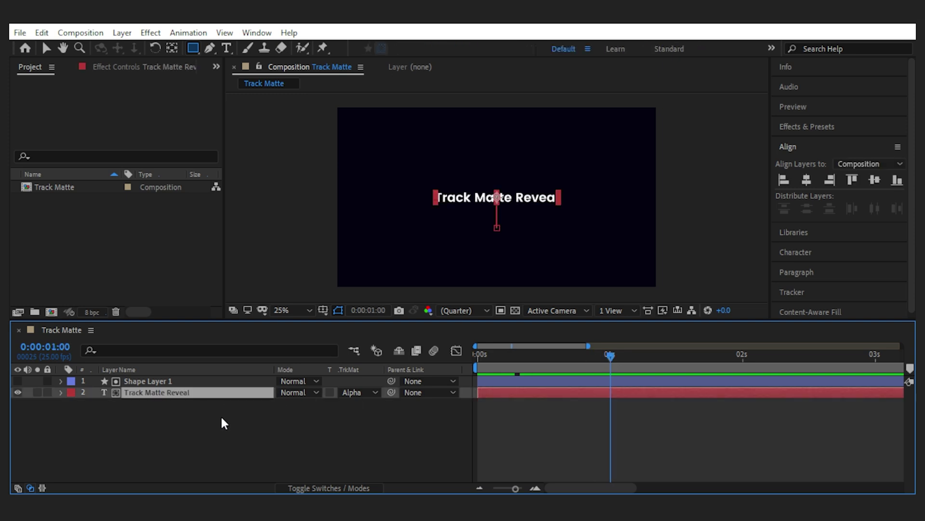
pyautogui.press('p')
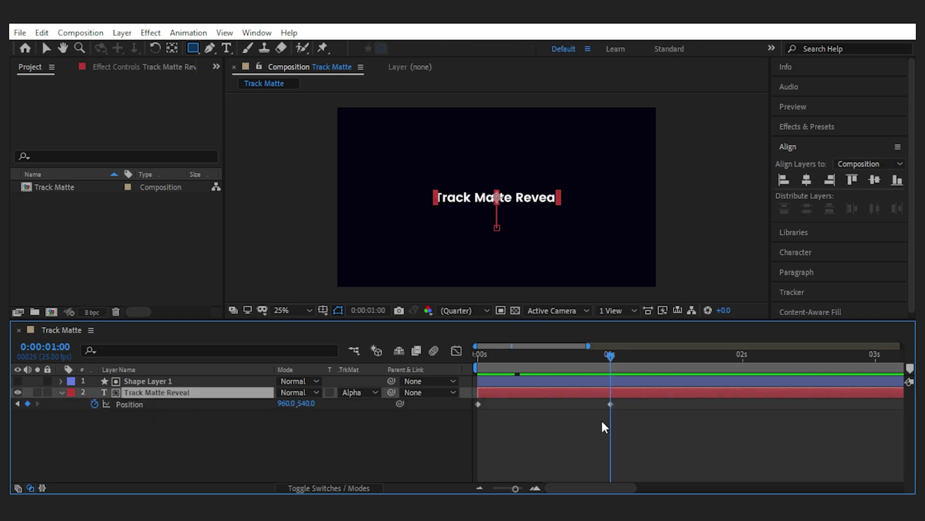
pyautogui.moveTo(661, 408); pyautogui.dragTo(467, 402)
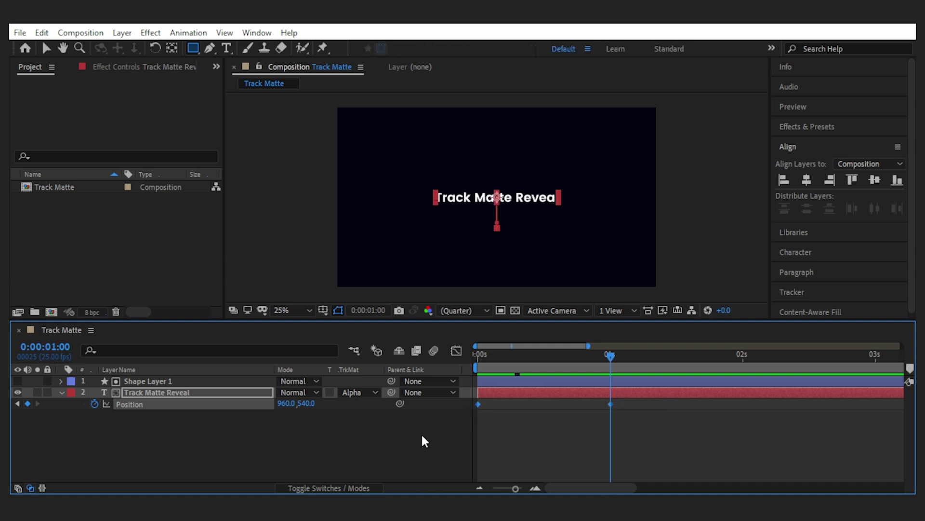
pyautogui.press('F9')
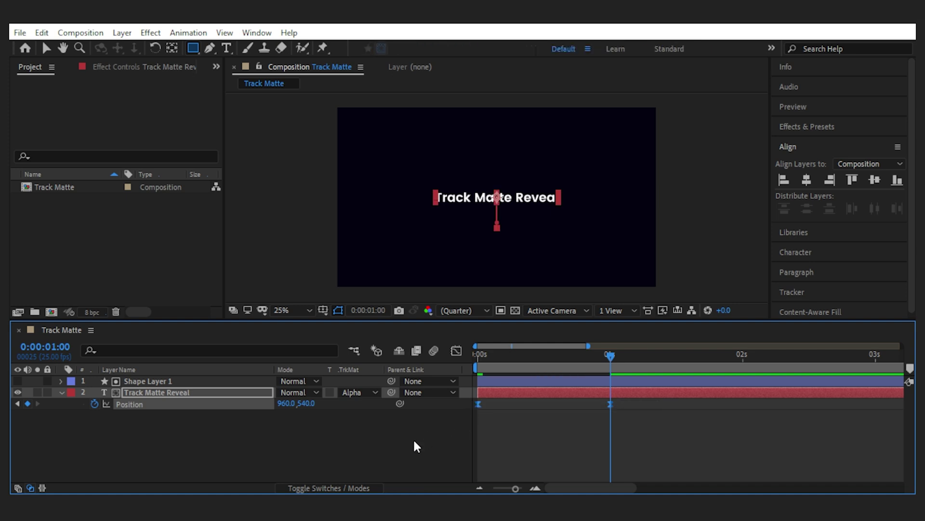
# Step: Reshape the position speed curve in the Graph Editor so the rise starts fast and settles slowly
pyautogui.click(460, 351)
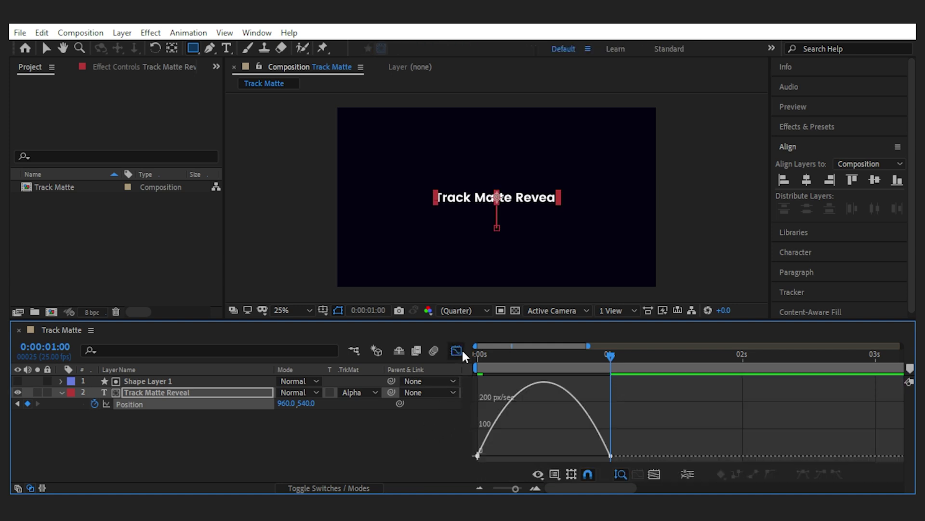
pyautogui.moveTo(624, 458); pyautogui.dragTo(503, 455)
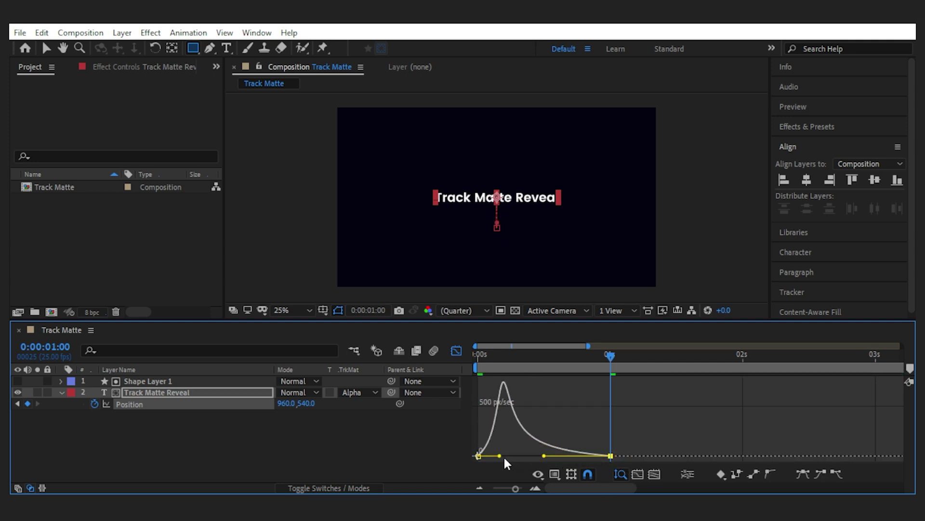
pyautogui.click(456, 352)
pyautogui.click(496, 364)
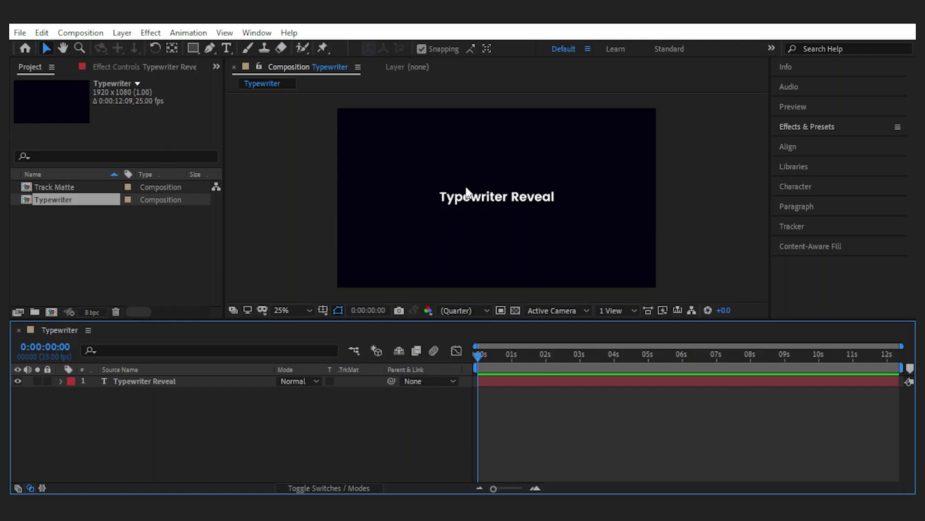
# Step: Search 'typew' in Effects & Presets and apply Typewriter to the Typewriter Reveal layer
pyautogui.click(843, 126)
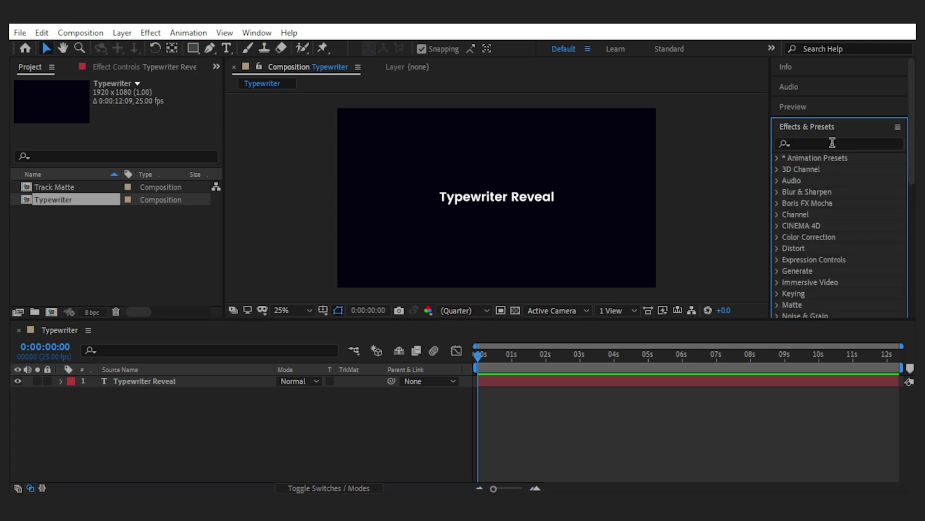
pyautogui.click(832, 143)
pyautogui.write('typ')
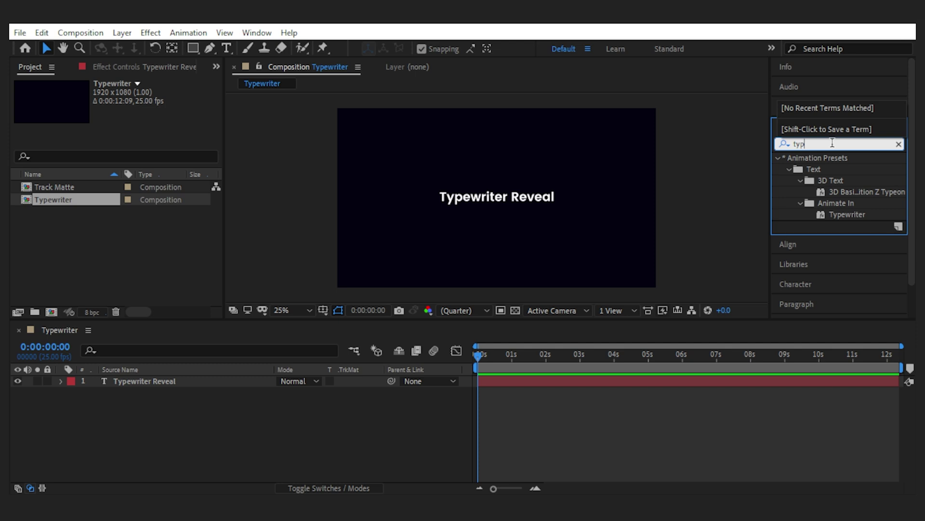
pyautogui.write('ewri')
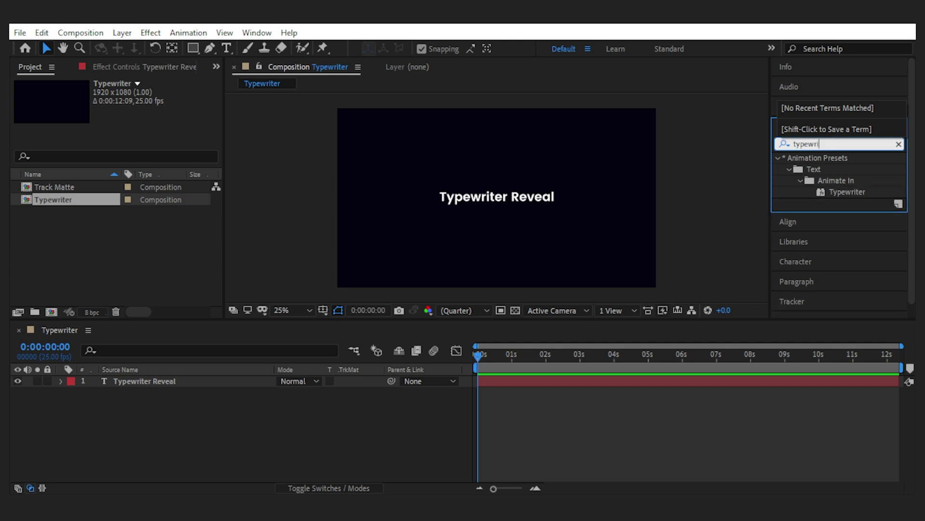
pyautogui.moveTo(856, 192); pyautogui.dragTo(236, 385)
# Step: Preview the typing, then move the 100% Start keyframe from 2:13 to about 1:00
pyautogui.click(432, 420)
pyautogui.press('space')
pyautogui.moveTo(581, 355)
pyautogui.mouseDown()
pyautogui.moveTo(455, 353)
pyautogui.moveTo(563, 366)
pyautogui.mouseUp()
pyautogui.press('u')
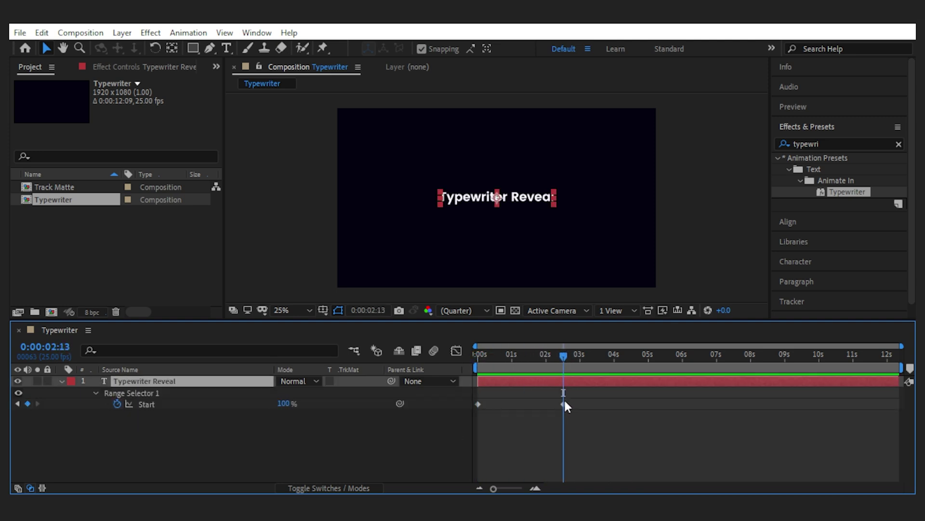
pyautogui.moveTo(563, 404); pyautogui.dragTo(514, 404)
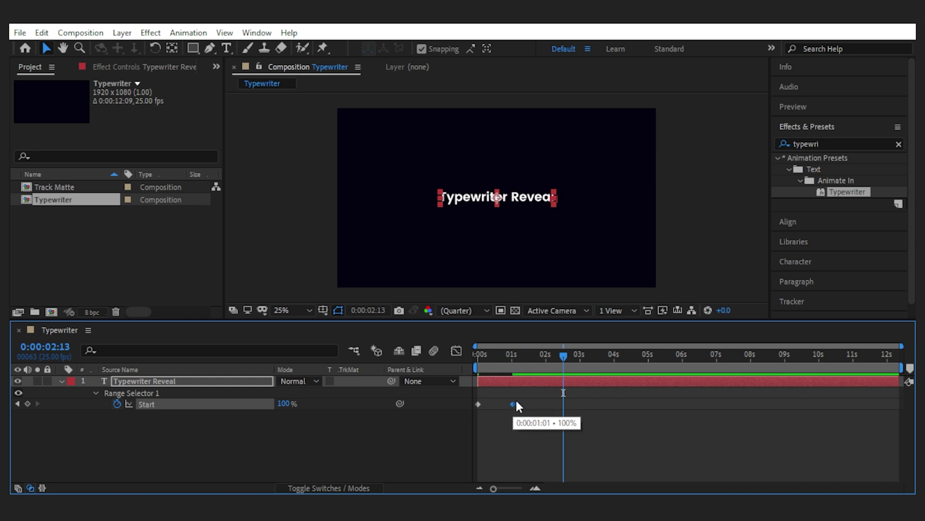
pyautogui.moveTo(563, 356); pyautogui.dragTo(443, 360)
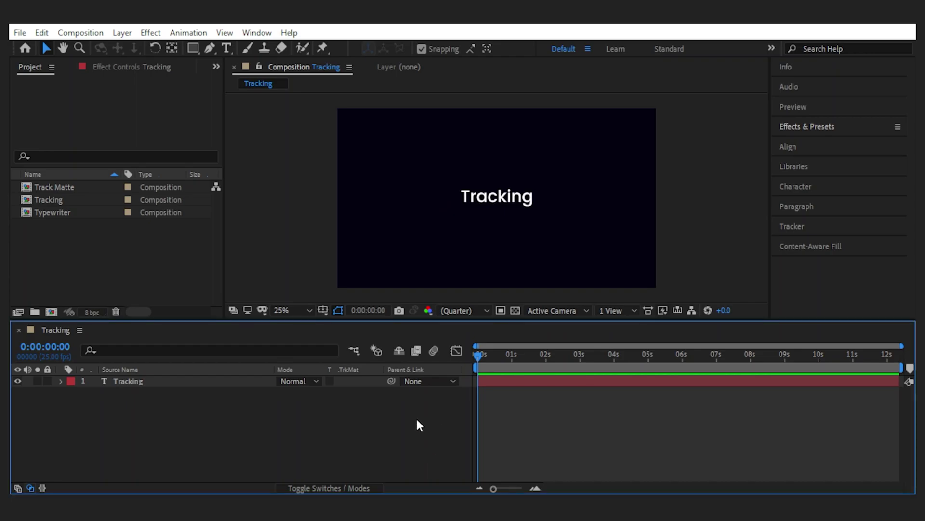
# Step: Add a Tracking animator to the Tracking text and raise Tracking Amount to 40
pyautogui.click(61, 382)
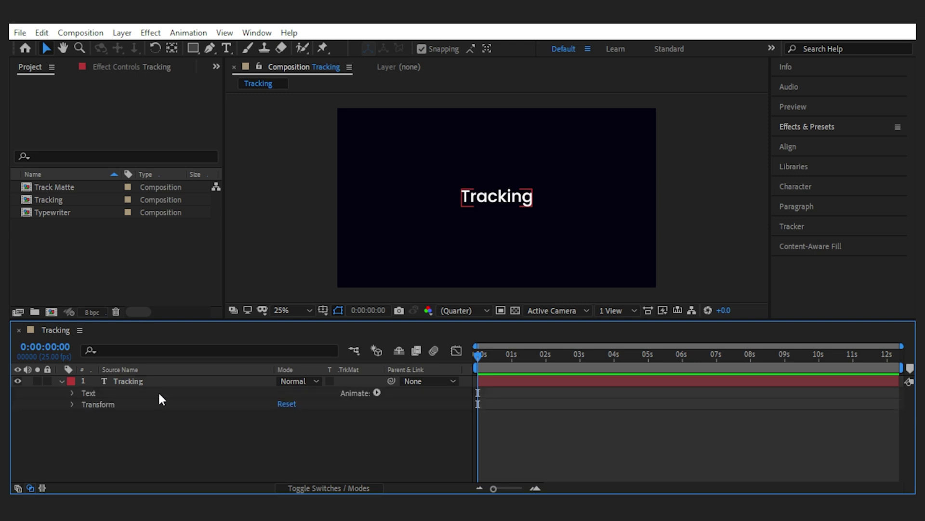
pyautogui.click(377, 391)
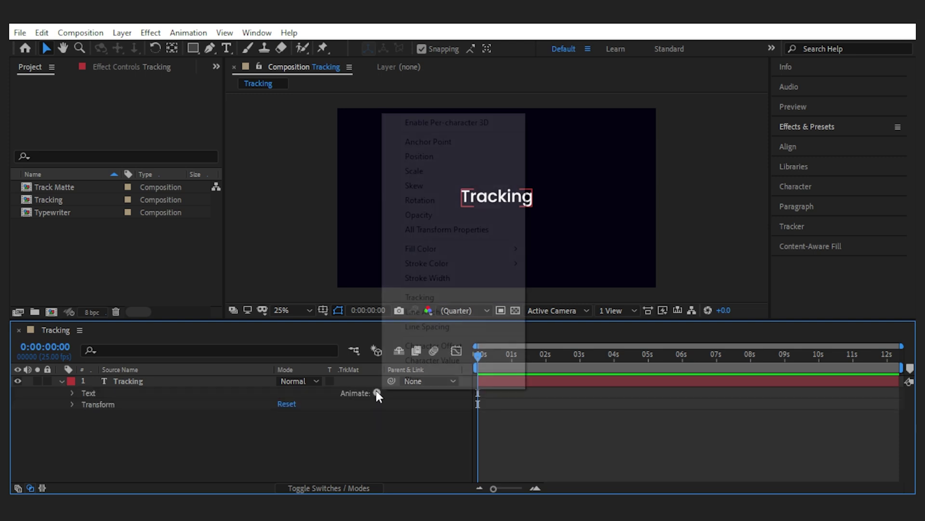
pyautogui.click(439, 296)
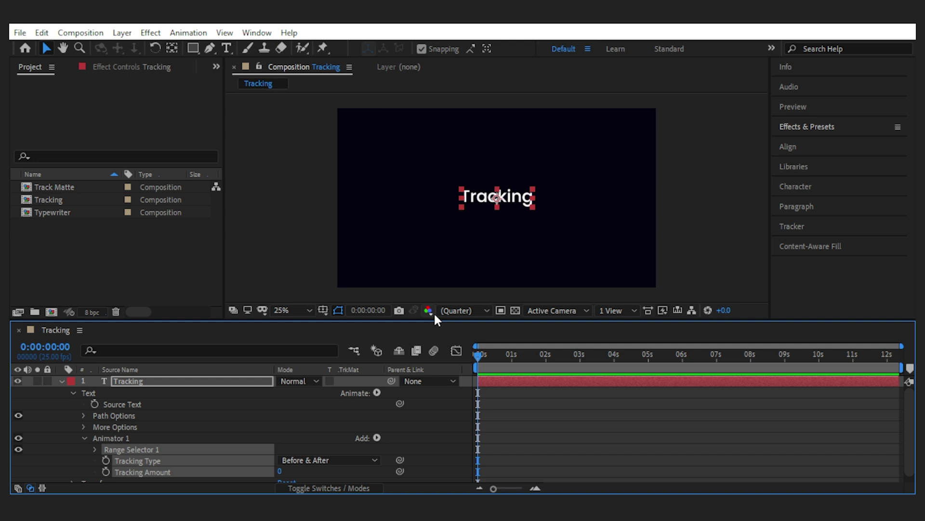
pyautogui.scroll(-1, 320, 421)
pyautogui.click(113, 409)
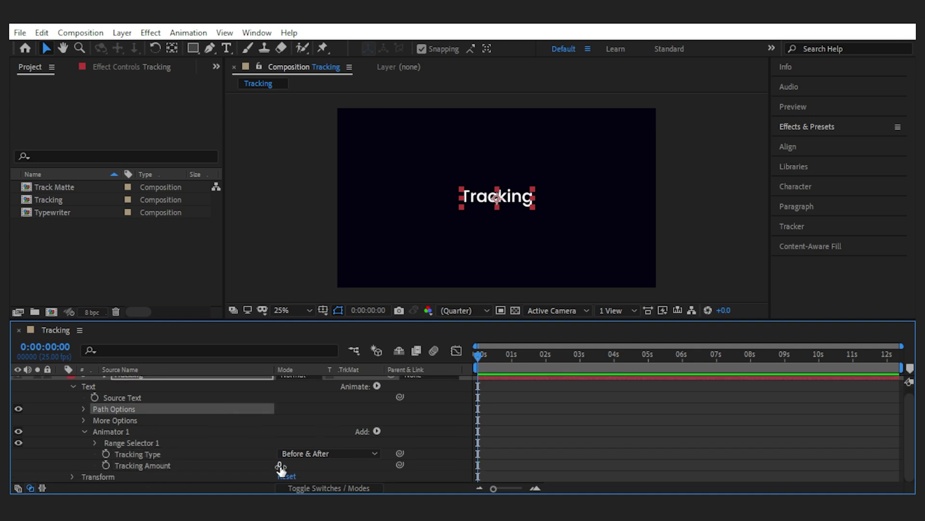
pyautogui.moveTo(280, 465)
pyautogui.mouseDown()
pyautogui.moveTo(312, 468)
pyautogui.moveTo(287, 465)
pyautogui.mouseUp()
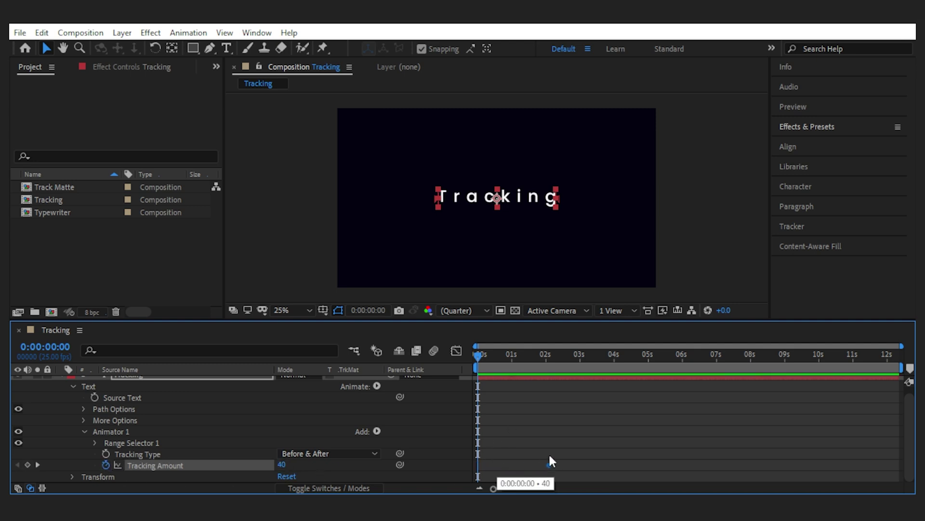
# Step: Keyframe Tracking Amount at 0 at 0s and 40 at about 2s
pyautogui.moveTo(545, 354); pyautogui.dragTo(471, 361)
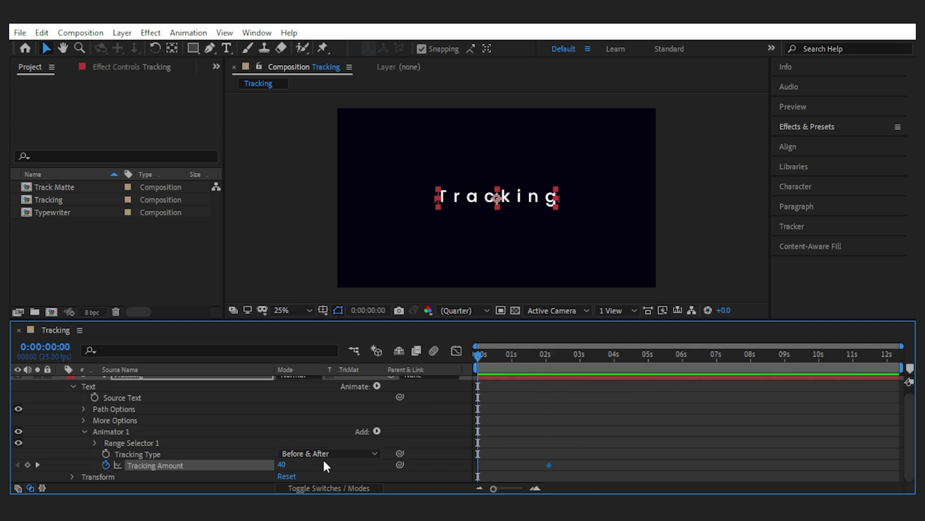
pyautogui.click(283, 465)
pyautogui.write('0')
pyautogui.press('Return')
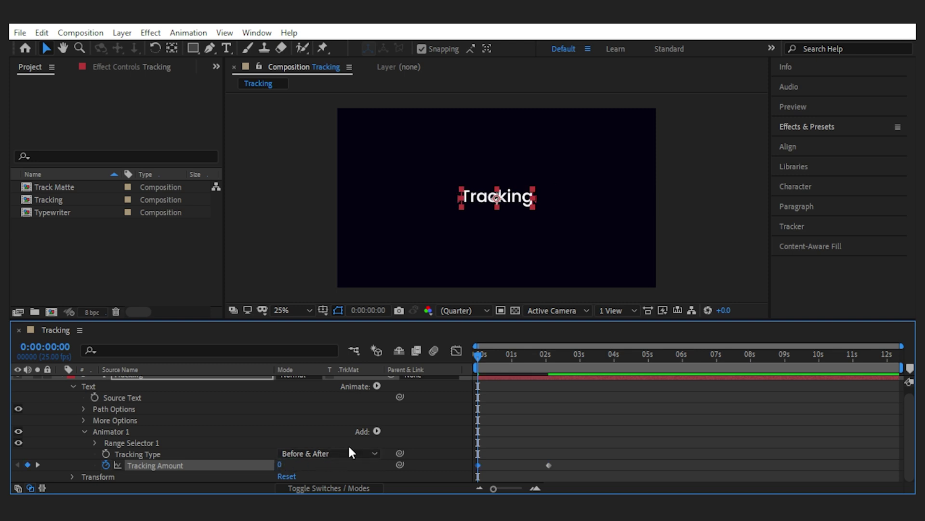
pyautogui.click(268, 428)
# Step: Add Opacity to the animator, keyframed 0% at 0s to 100% at frame 14
pyautogui.click(378, 430)
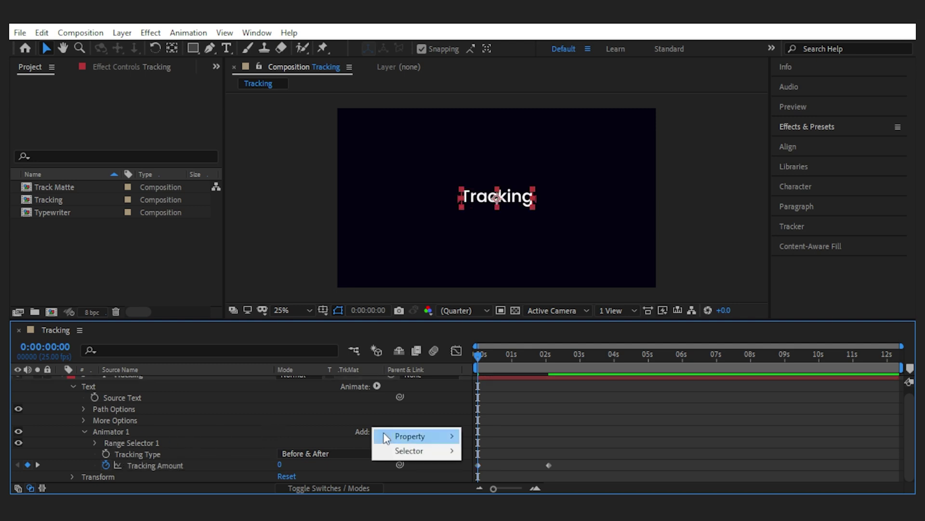
pyautogui.moveTo(407, 434)
pyautogui.click(496, 270)
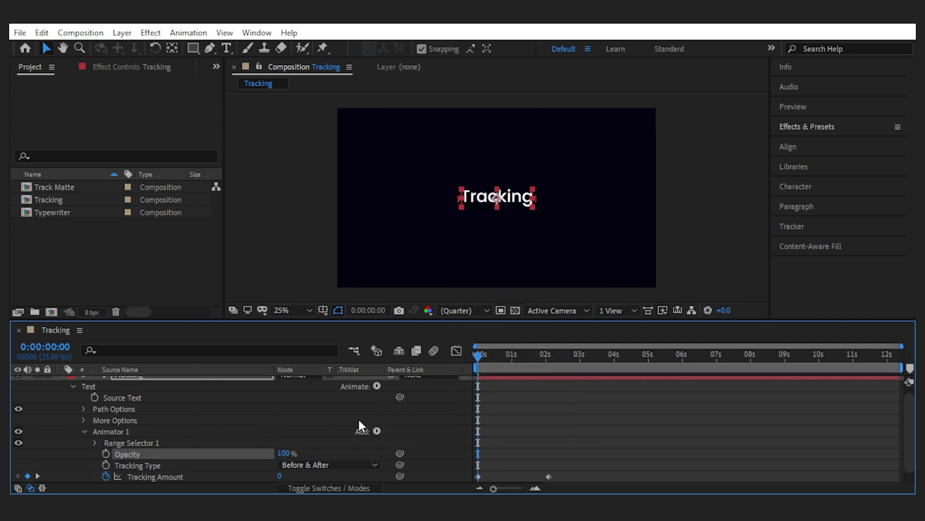
pyautogui.scroll(-1, 319, 426)
pyautogui.moveTo(284, 446); pyautogui.dragTo(217, 447)
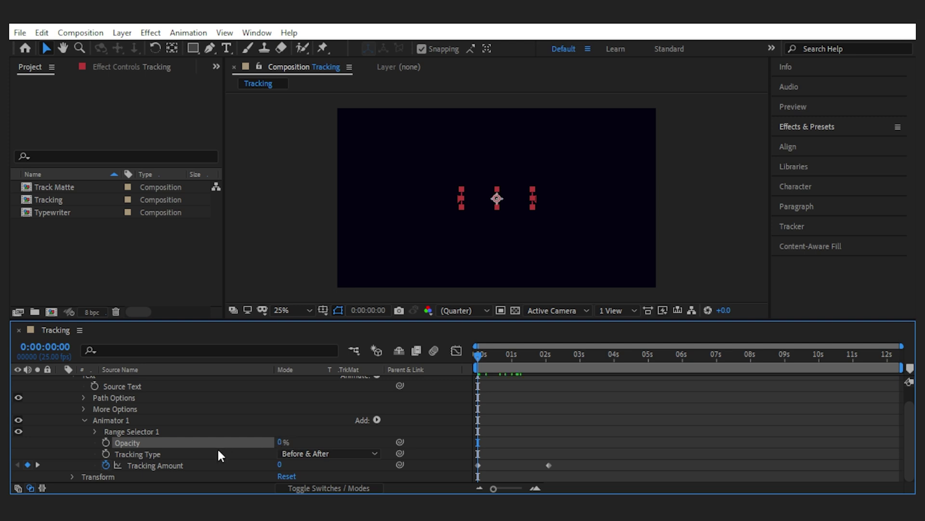
pyautogui.click(105, 442)
pyautogui.moveTo(487, 355); pyautogui.dragTo(496, 358)
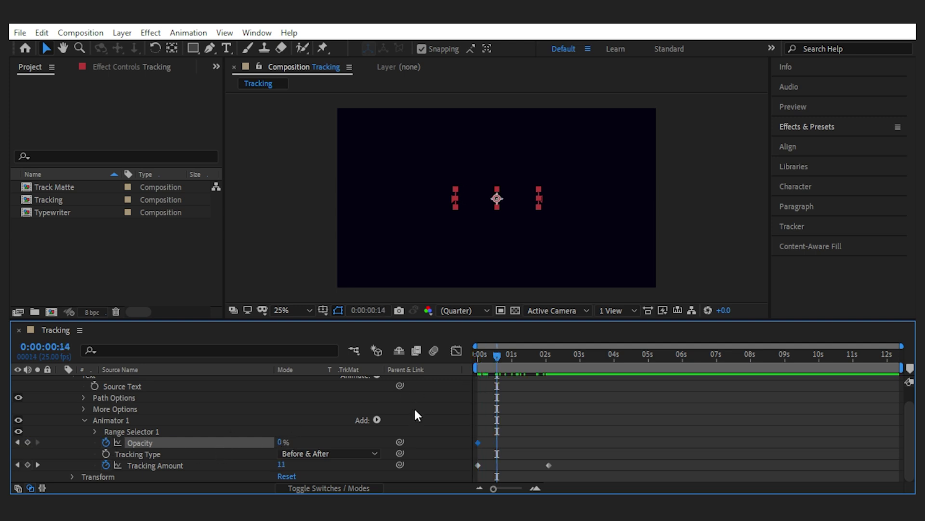
pyautogui.moveTo(282, 442); pyautogui.dragTo(333, 443)
pyautogui.moveTo(497, 355); pyautogui.dragTo(478, 354)
# Step: Preview the animation, Easy Ease all tracking and opacity keyframes, and show the Graph Editor
pyautogui.click(703, 218)
pyautogui.press('space')
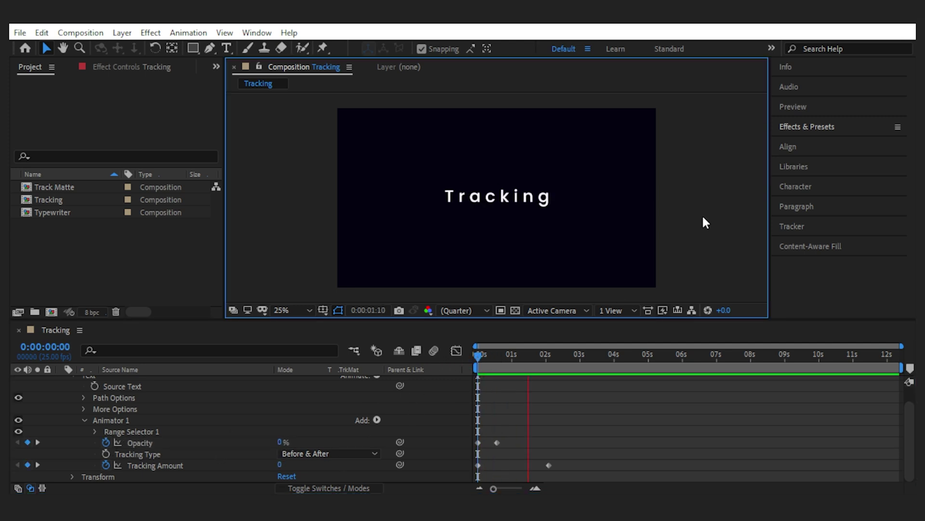
pyautogui.click(585, 434)
pyautogui.moveTo(480, 477); pyautogui.dragTo(510, 470)
pyautogui.press('F9')
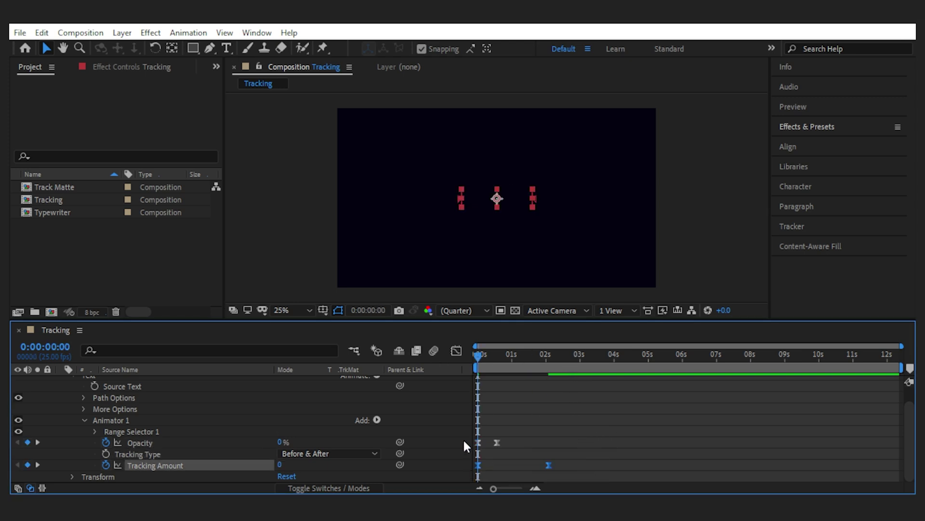
pyautogui.hotkey('shift', 'F3')
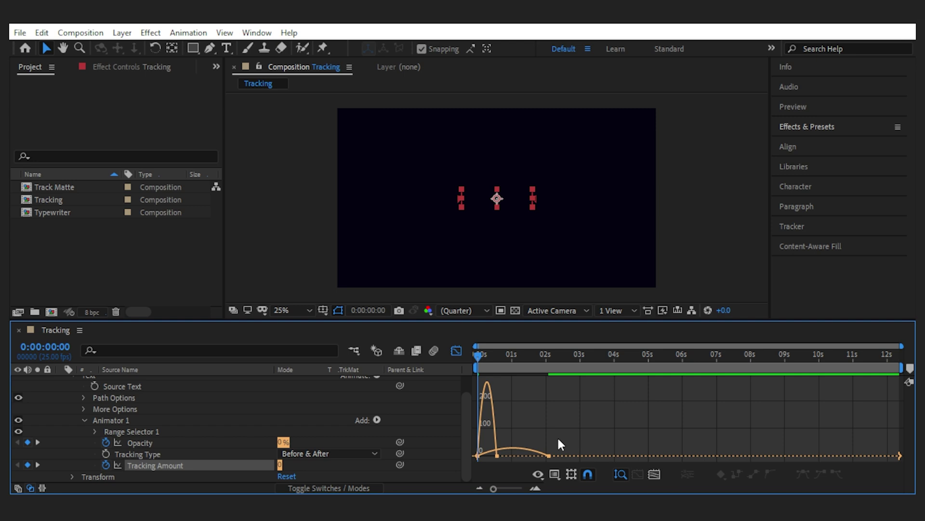
# Step: Stretch the Tracking Amount and Opacity bezier handles in the Graph Editor, then close it
pyautogui.click(540, 453)
pyautogui.moveTo(537, 455); pyautogui.dragTo(491, 463)
pyautogui.click(497, 456)
pyautogui.click(456, 351)
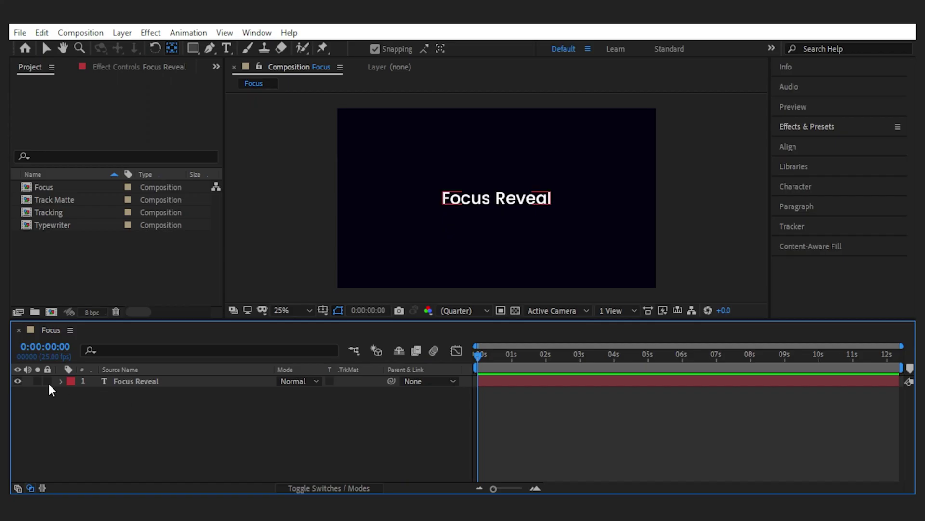
# Step: Add a Blur animator to the Focus Reveal text and set horizontal blur to 25
pyautogui.click(61, 381)
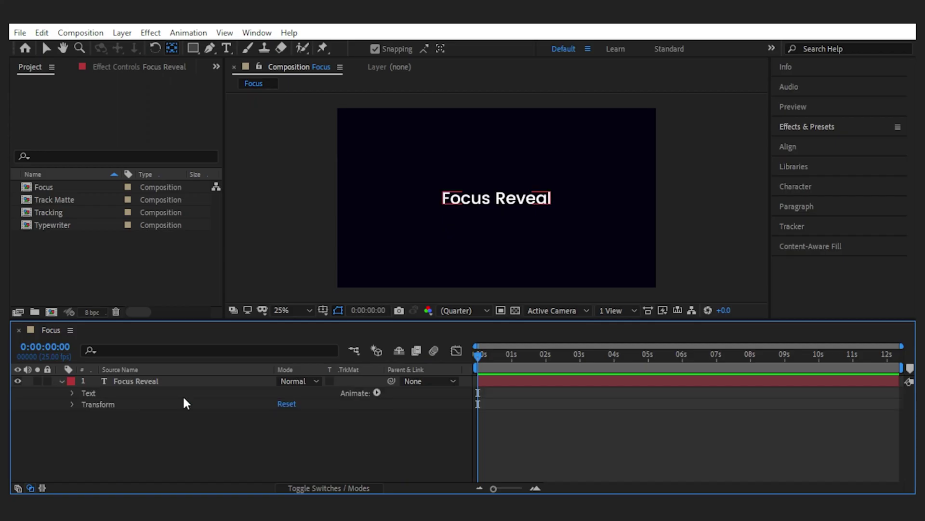
pyautogui.click(377, 393)
pyautogui.click(408, 379)
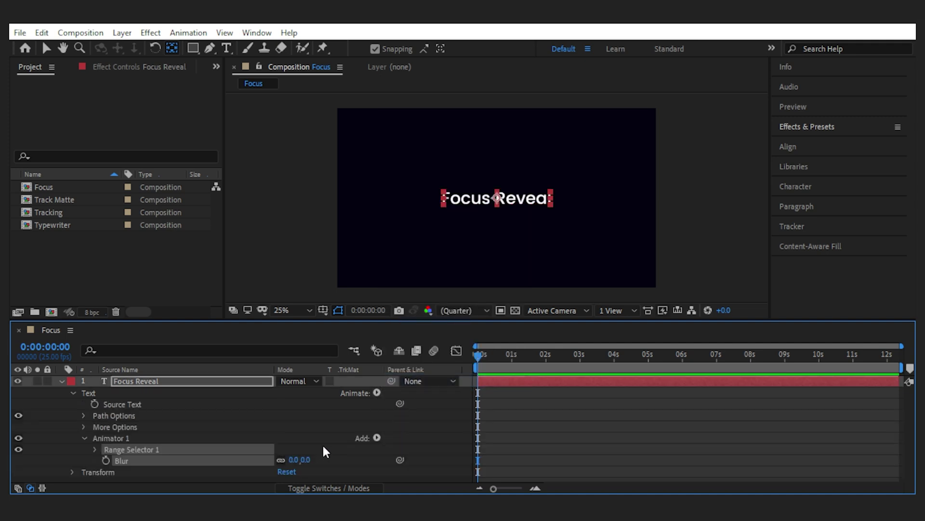
pyautogui.click(323, 451)
pyautogui.moveTo(294, 464); pyautogui.dragTo(309, 461)
pyautogui.click(296, 459)
pyautogui.write('25')
pyautogui.press('Return')
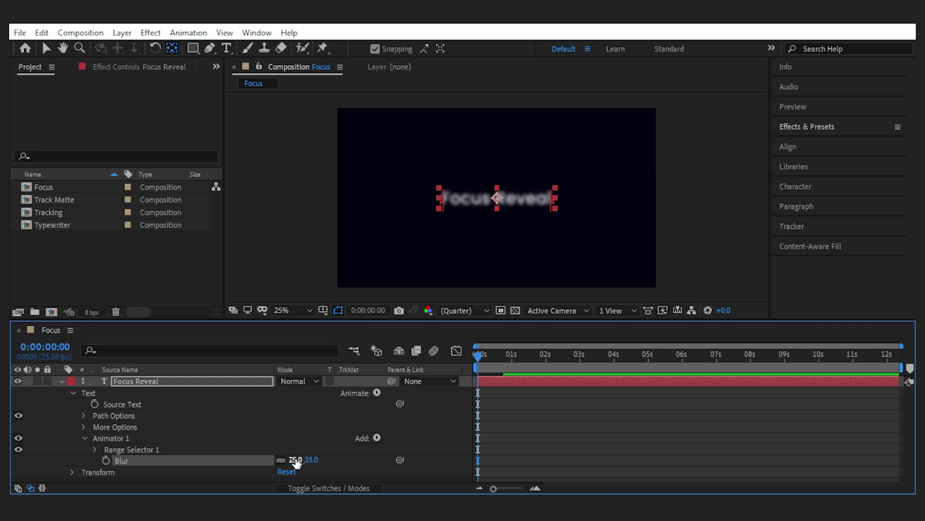
# Step: Zoom the viewer to 50% and settle the Blur values at 25.0, 25.0
pyautogui.moveTo(307, 463); pyautogui.dragTo(287, 463)
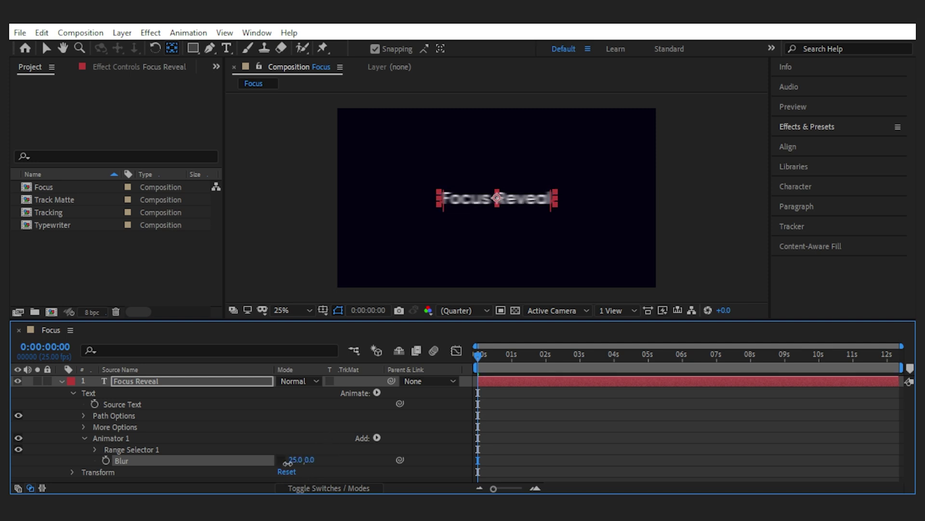
pyautogui.press('.')
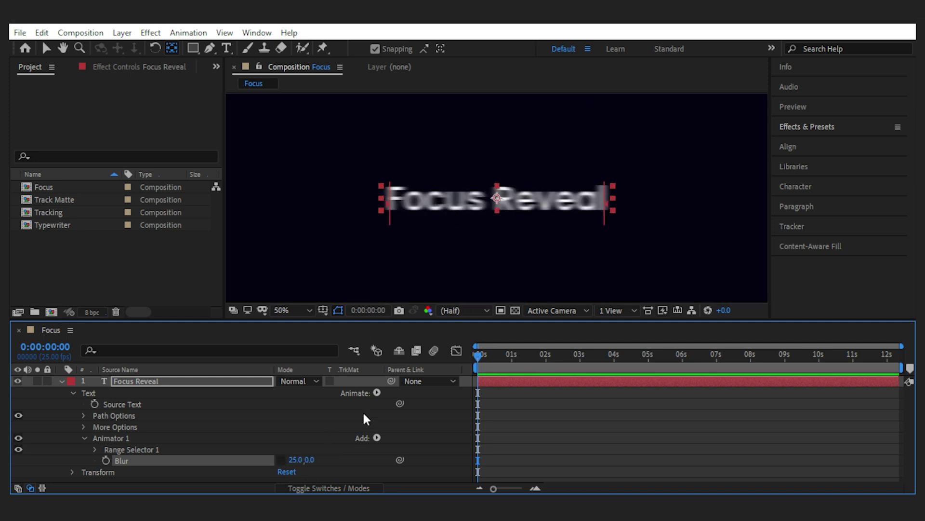
pyautogui.click(309, 461)
pyautogui.write('0')
pyautogui.press('Tab')
pyautogui.write('23')
pyautogui.press('Return')
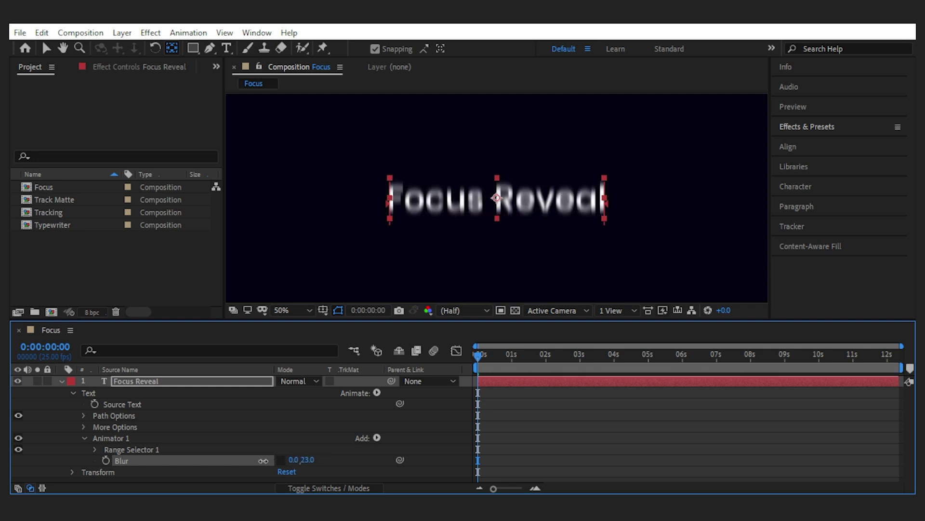
pyautogui.hotkey('ctrl', 'z')
pyautogui.hotkey('ctrl', 'z')
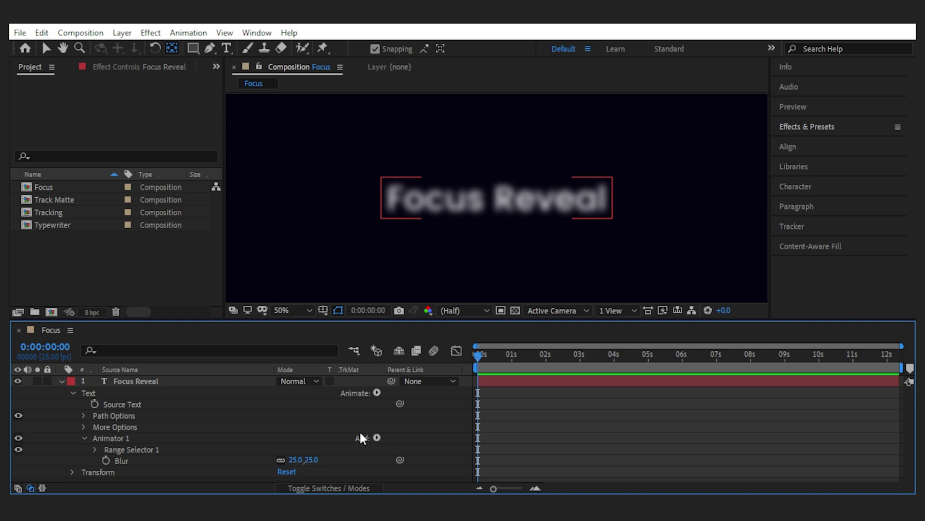
# Step: Add Opacity to the Focus Reveal animator and set it to 0%
pyautogui.click(376, 437)
pyautogui.moveTo(419, 441)
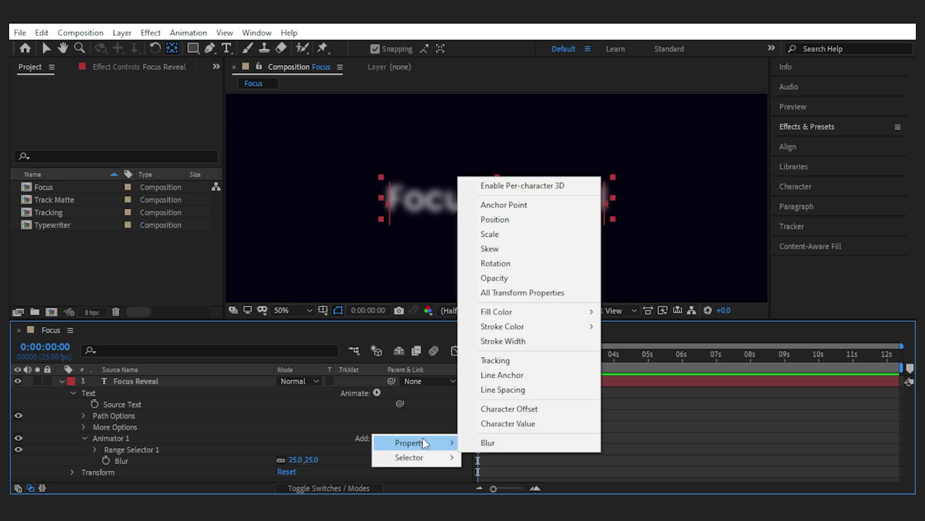
pyautogui.click(495, 278)
pyautogui.moveTo(283, 460); pyautogui.dragTo(191, 467)
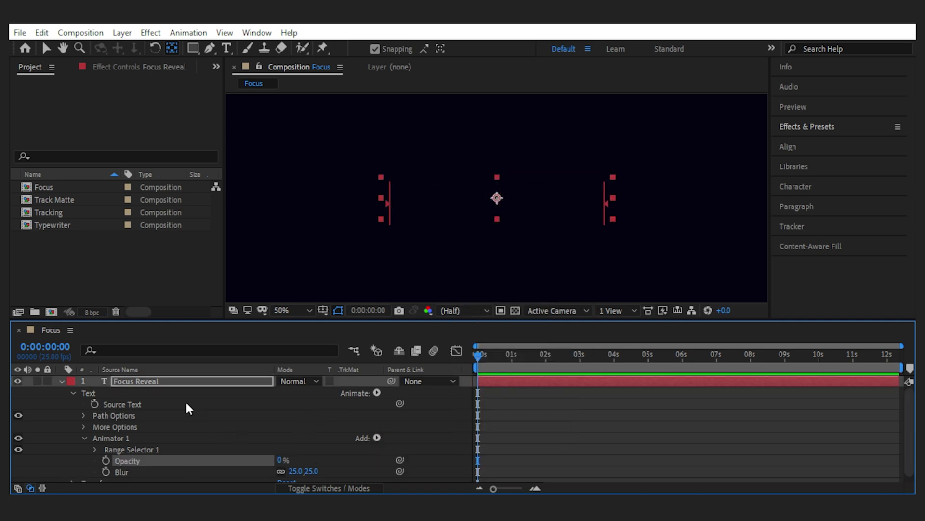
# Step: Keyframe Range Selector Start at 0% at 0s and 100% at 1s
pyautogui.click(94, 449)
pyautogui.click(117, 408)
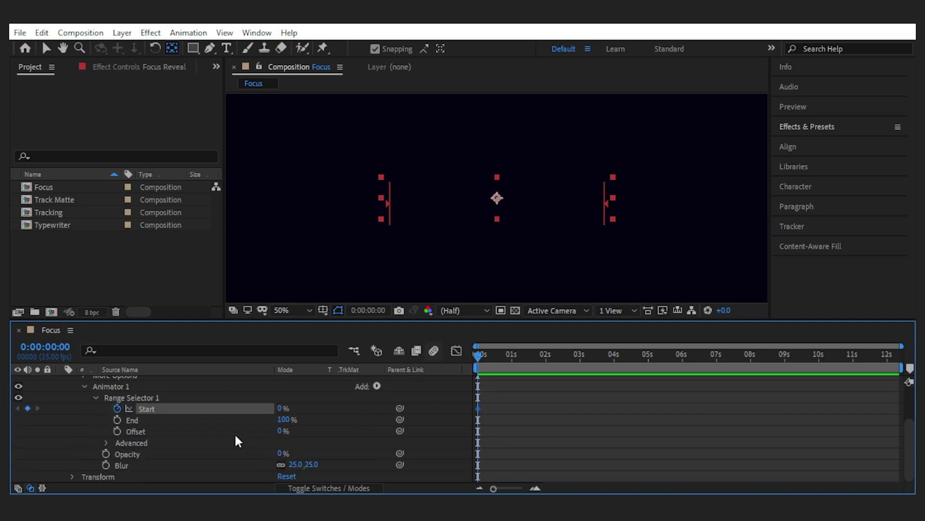
pyautogui.moveTo(510, 361); pyautogui.dragTo(447, 352)
pyautogui.click(280, 408)
pyautogui.write('100')
pyautogui.press('Return')
# Step: Preview the letter-by-letter focus reveal and expand the range selector's Advanced settings
pyautogui.click(490, 356)
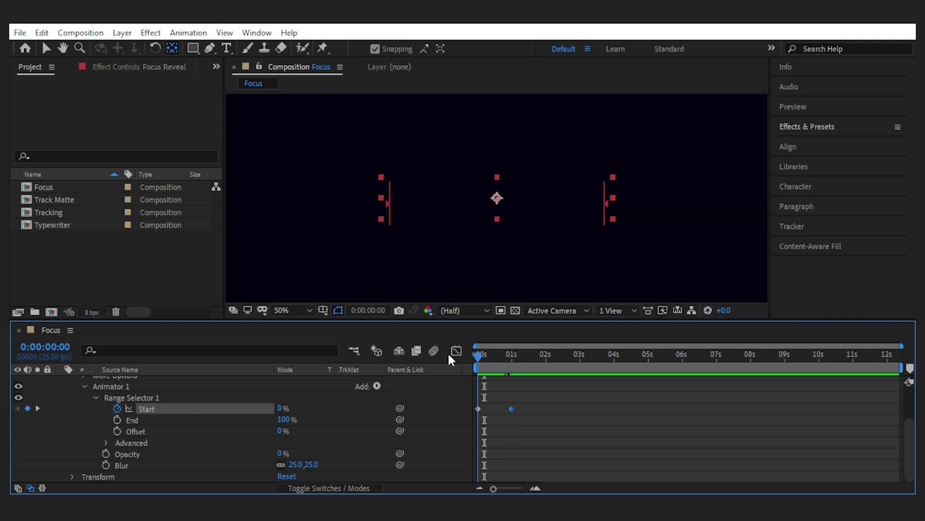
pyautogui.press('space')
pyautogui.moveTo(533, 354); pyautogui.dragTo(490, 355)
pyautogui.scroll(1, 200, 439)
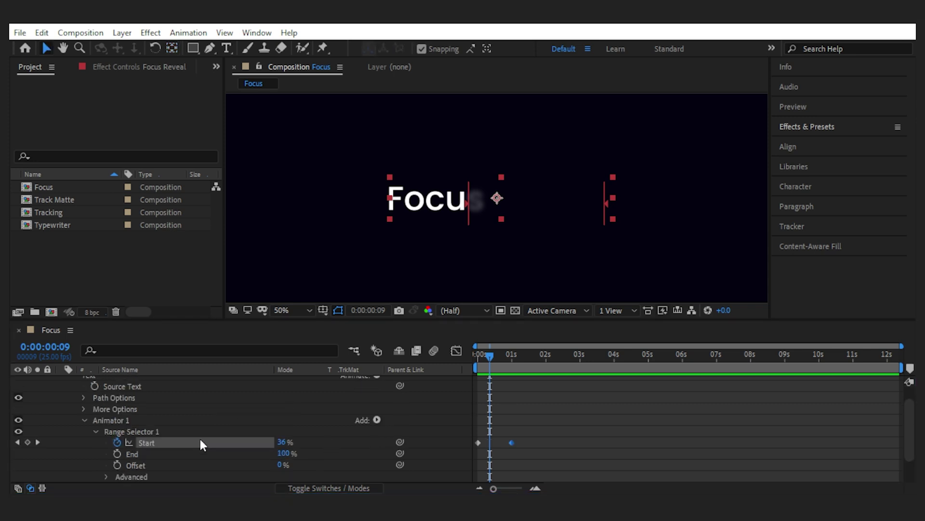
pyautogui.scroll(-1, 183, 444)
pyautogui.click(106, 442)
pyautogui.scroll(-2, 182, 429)
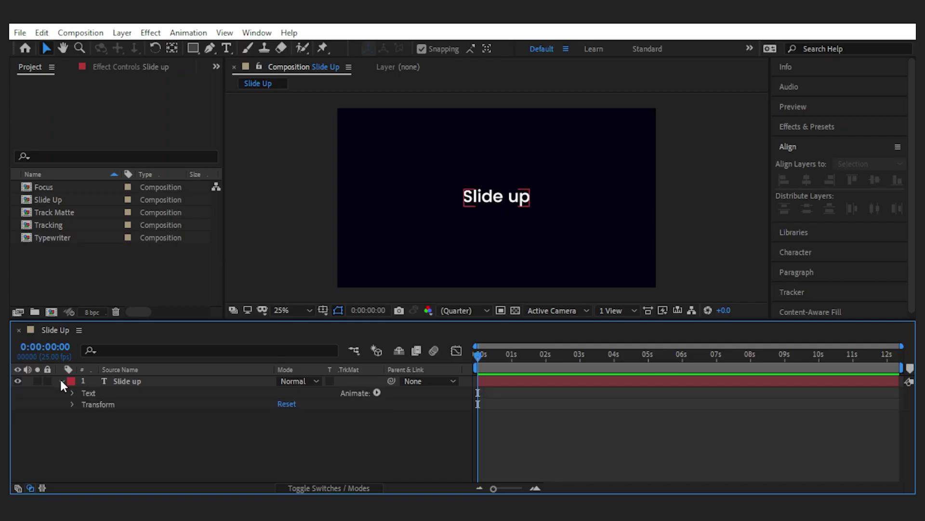
# Step: Add a text animator with Position and Opacity properties to the Slide up text
pyautogui.click(377, 392)
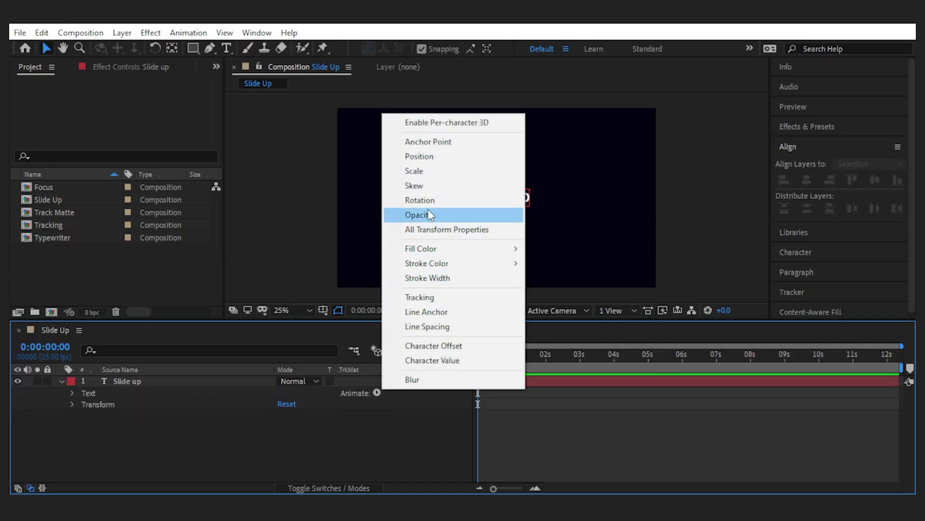
pyautogui.click(433, 165)
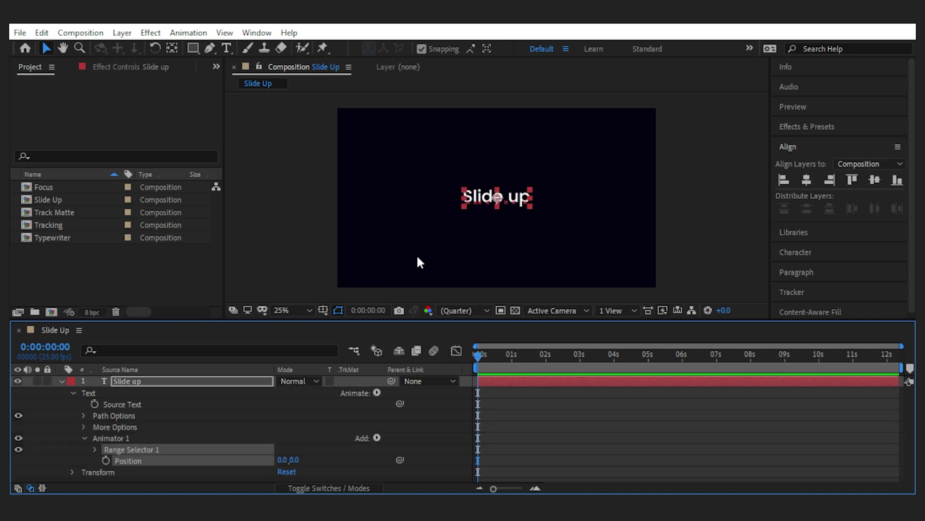
pyautogui.click(377, 438)
pyautogui.moveTo(429, 445)
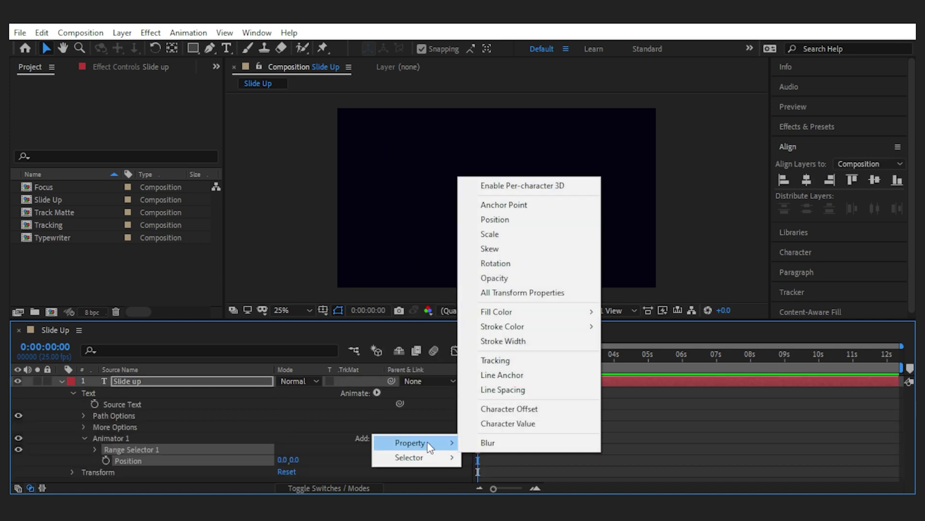
pyautogui.click(497, 278)
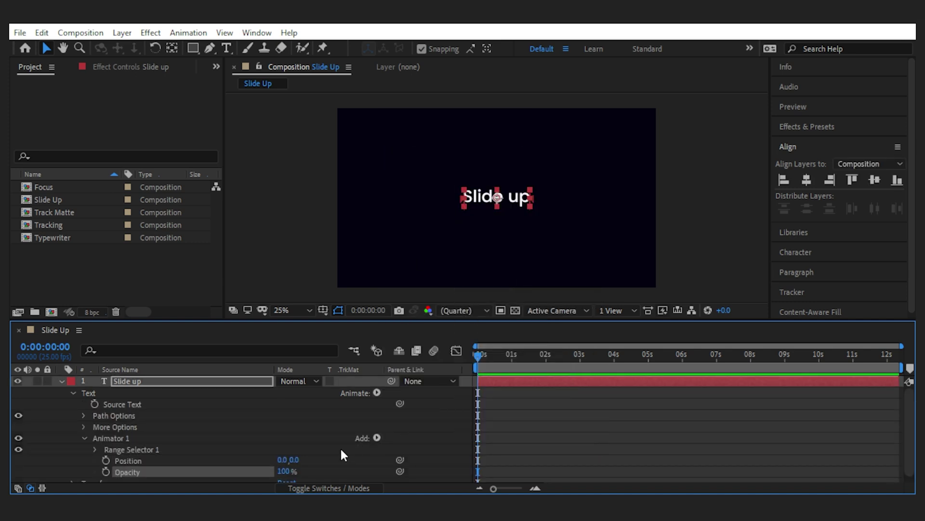
# Step: Set the animator Position offset to 0,60 and its Opacity to 0%
pyautogui.scroll(-1, 340, 449)
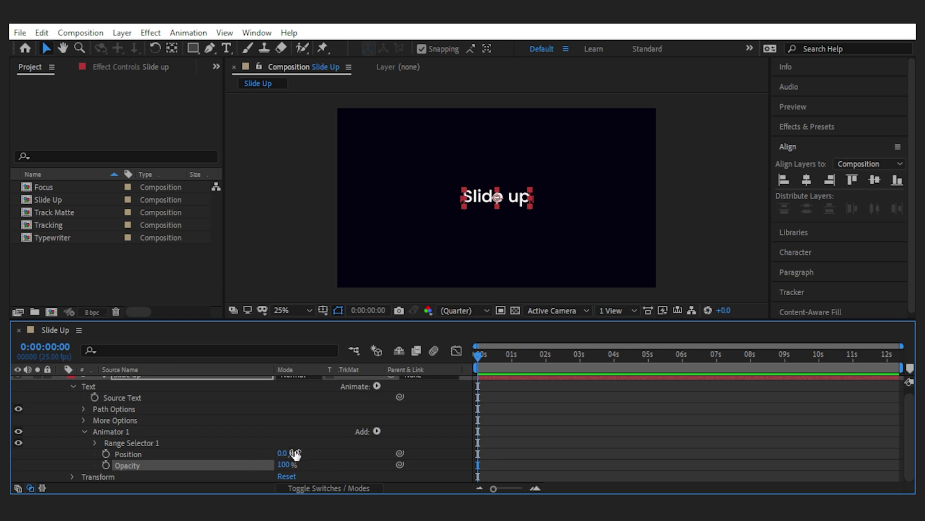
pyautogui.write('60')
pyautogui.press('Return')
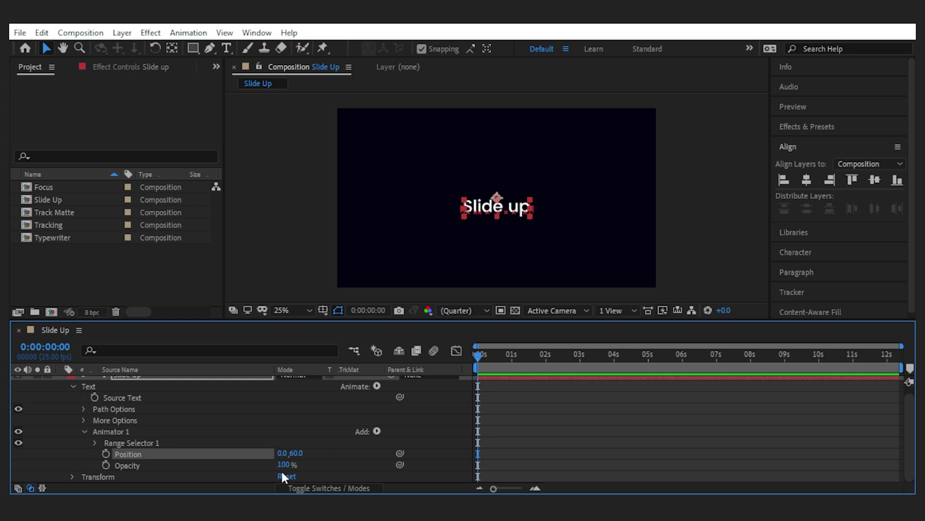
pyautogui.moveTo(284, 465); pyautogui.dragTo(192, 467)
# Step: Keyframe the Range Selector Offset from -100% at 0s to 100% at 1s
pyautogui.click(94, 443)
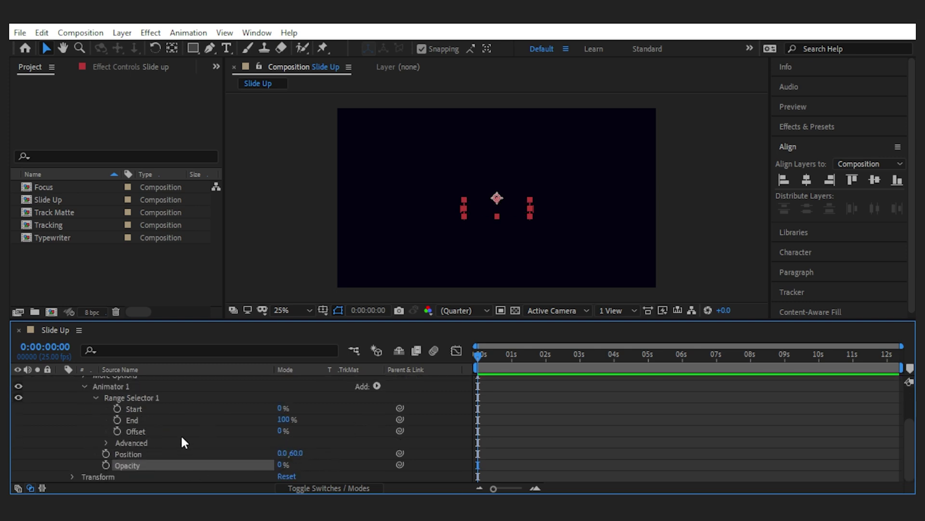
pyautogui.click(117, 431)
pyautogui.write('-100')
pyautogui.press('Return')
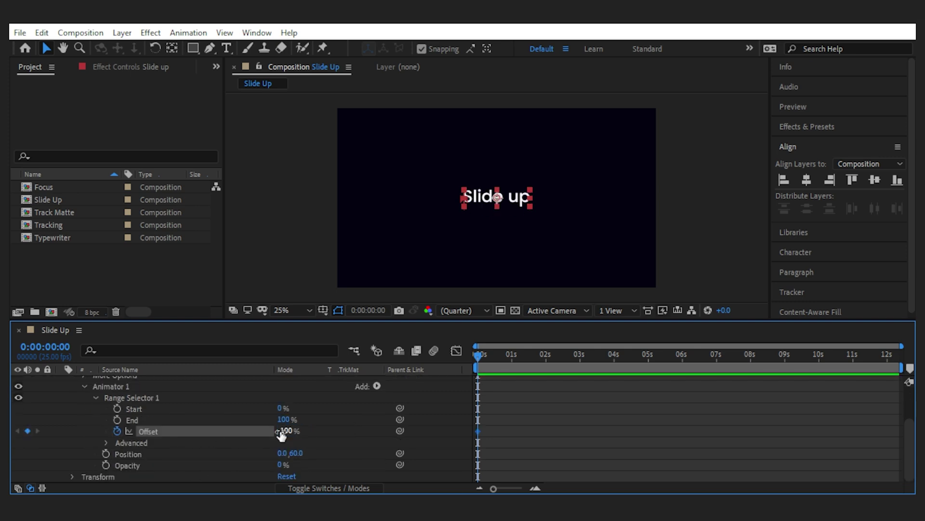
pyautogui.click(512, 361)
pyautogui.write('10')
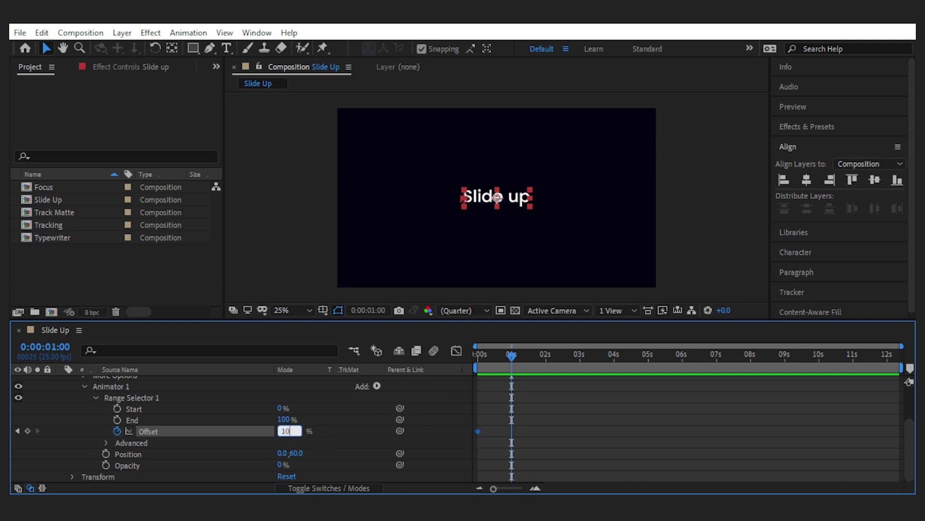
pyautogui.write('0')
pyautogui.press('Return')
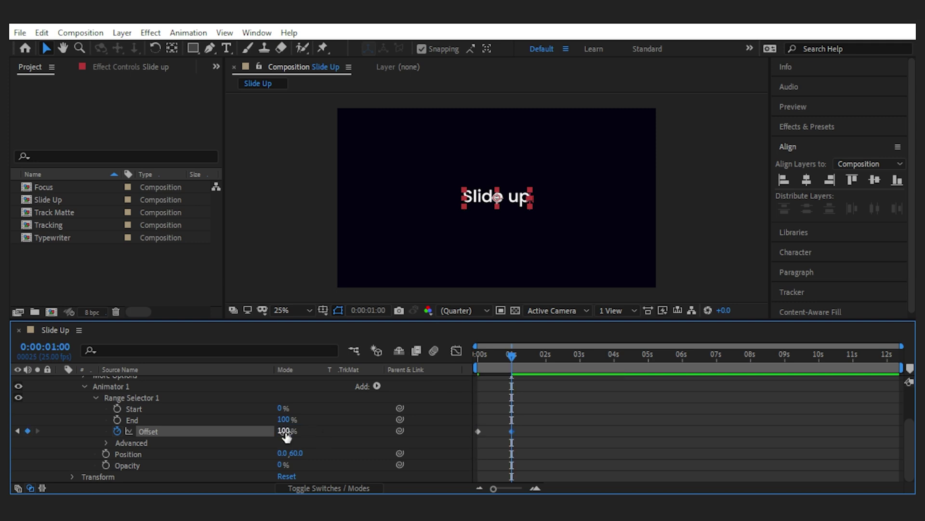
# Step: Set the Advanced selector Shape to Ramp Up with Ease High 30% and Ease Low 100%
pyautogui.click(105, 442)
pyautogui.click(313, 438)
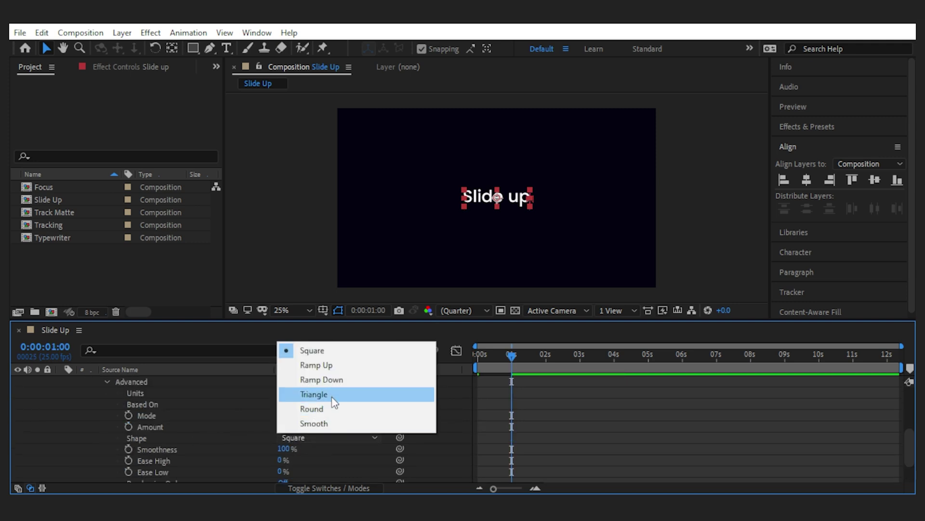
pyautogui.click(341, 365)
pyautogui.click(280, 449)
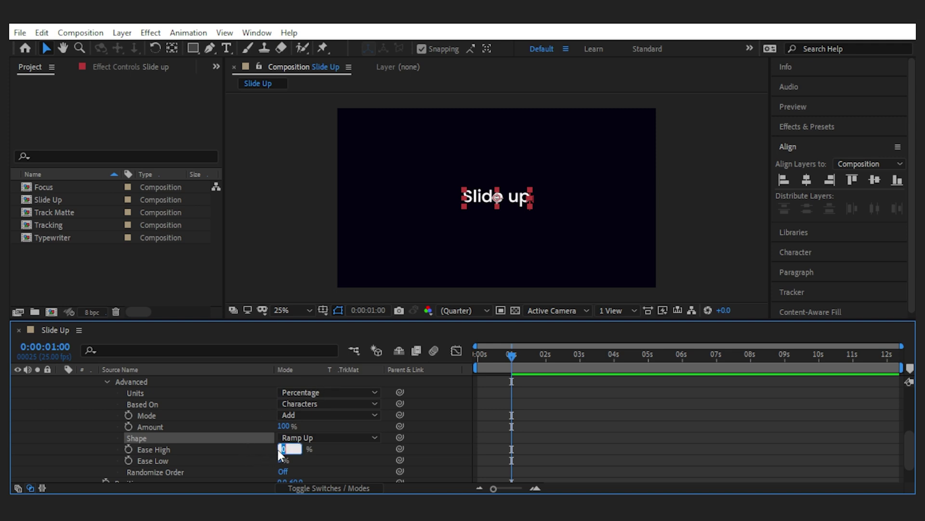
pyautogui.write('30')
pyautogui.press('Return')
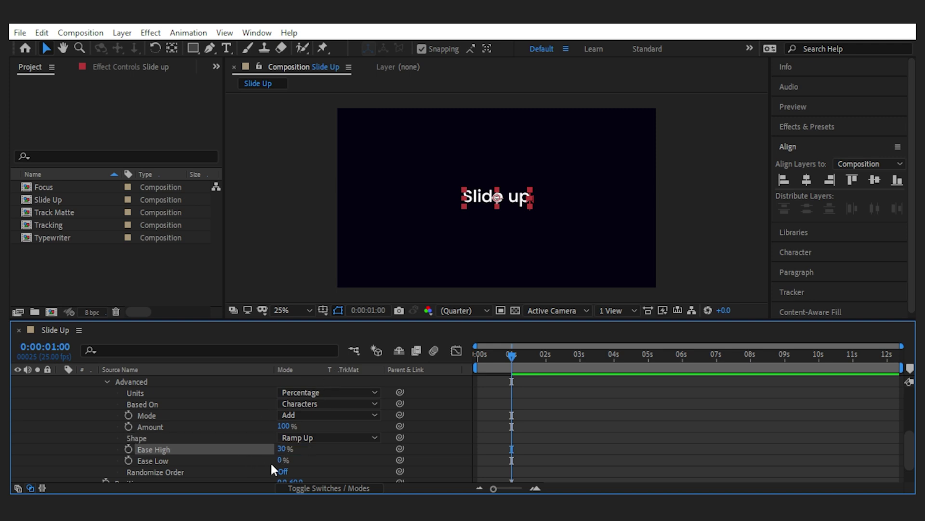
pyautogui.write('100')
pyautogui.press('Return')
# Step: Return the current time to 0s with the Composition viewer in focus for preview
pyautogui.moveTo(509, 354); pyautogui.dragTo(440, 354)
pyautogui.click(693, 235)
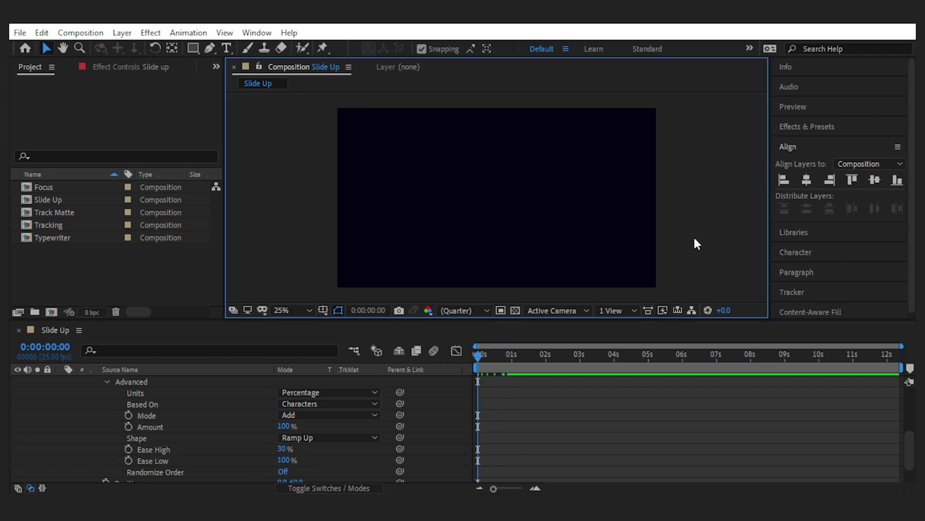